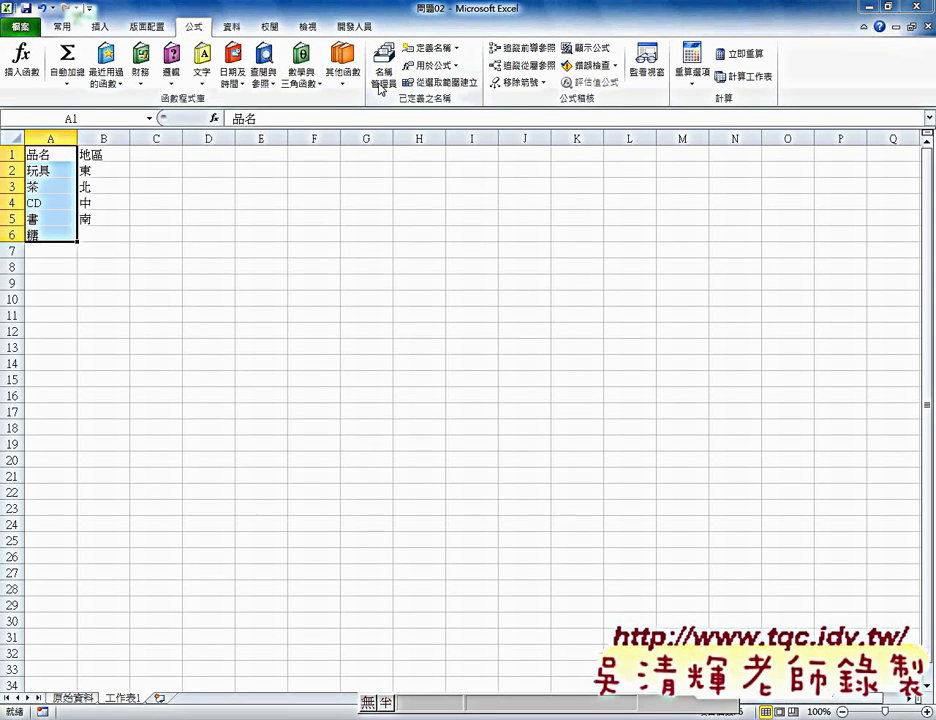
In Name Manager, delete both #REF! 品名 names so no defined names remain
{"action": "left_click", "coordinate": [382, 78]}
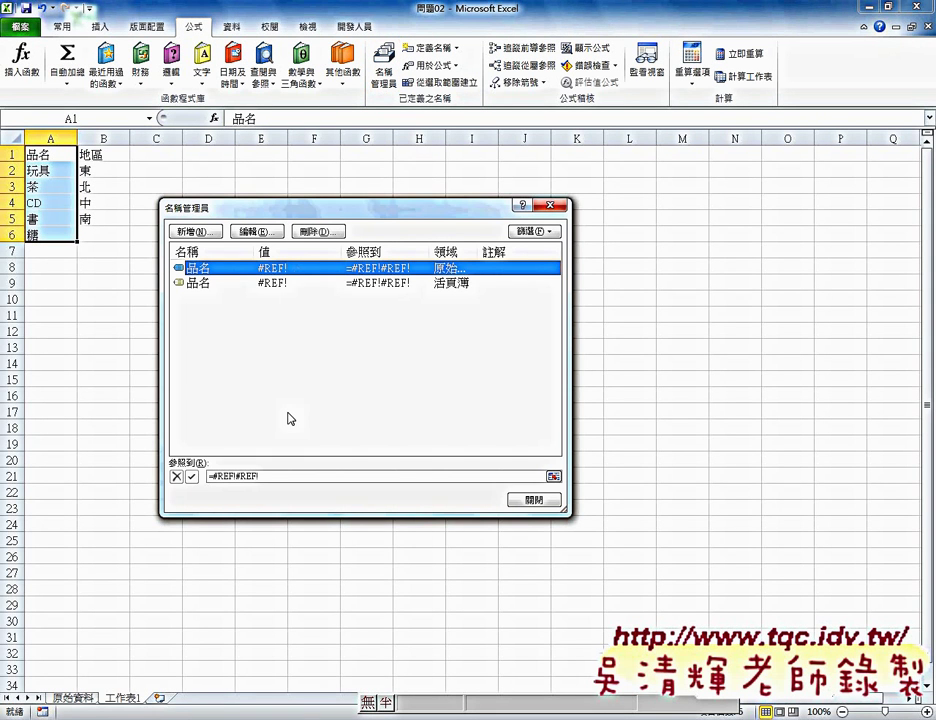
{"action": "left_click", "coordinate": [325, 233]}
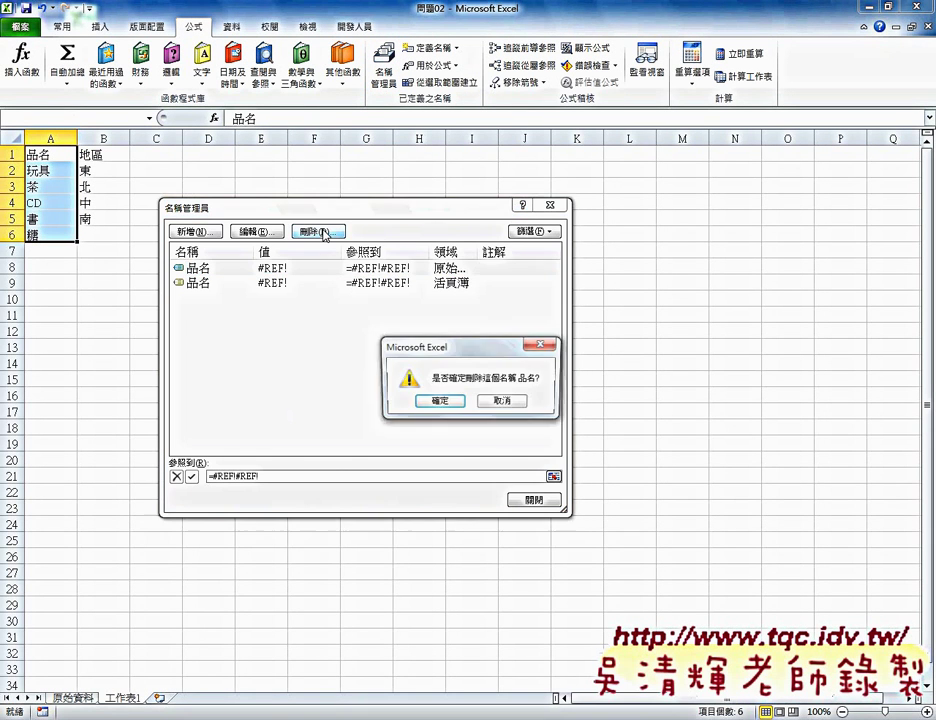
{"action": "left_click", "coordinate": [440, 404]}
{"action": "left_click", "coordinate": [295, 268]}
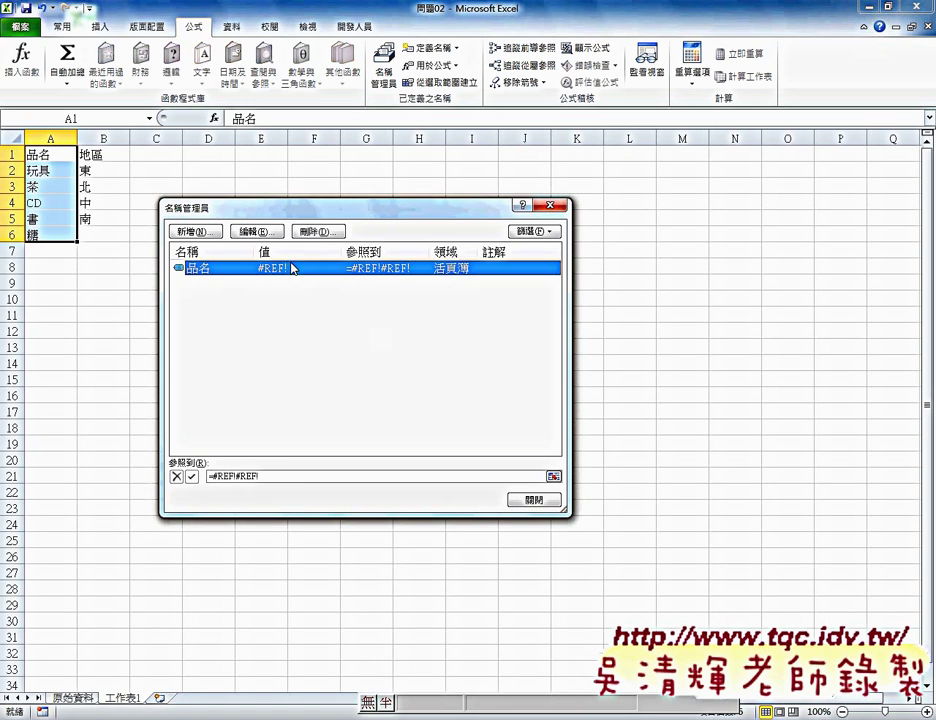
{"action": "left_click", "coordinate": [315, 232]}
{"action": "left_click", "coordinate": [442, 403]}
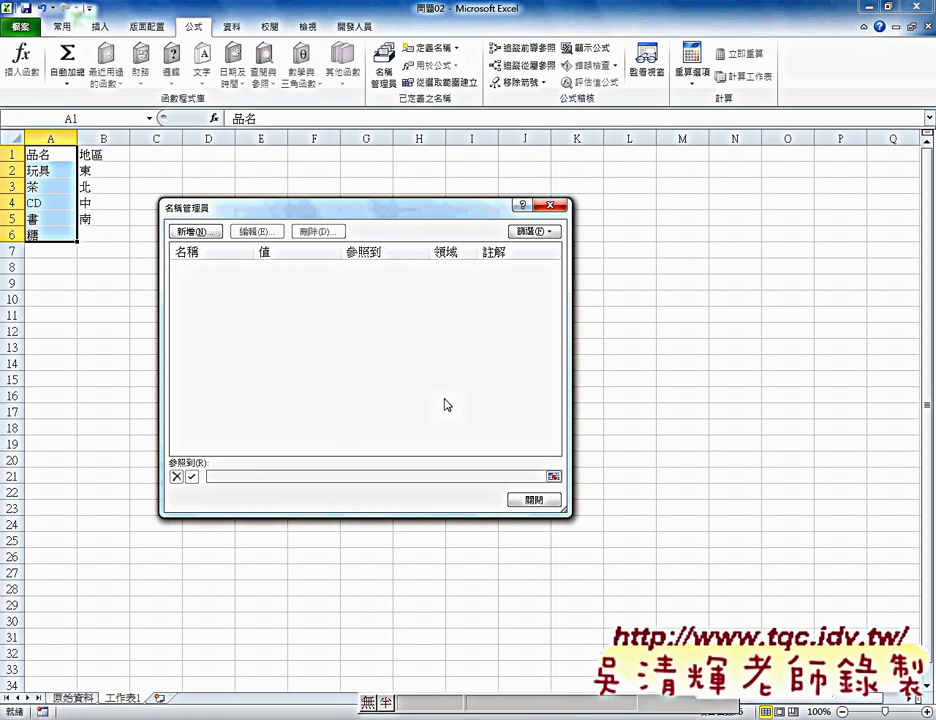
{"action": "left_click", "coordinate": [550, 207]}
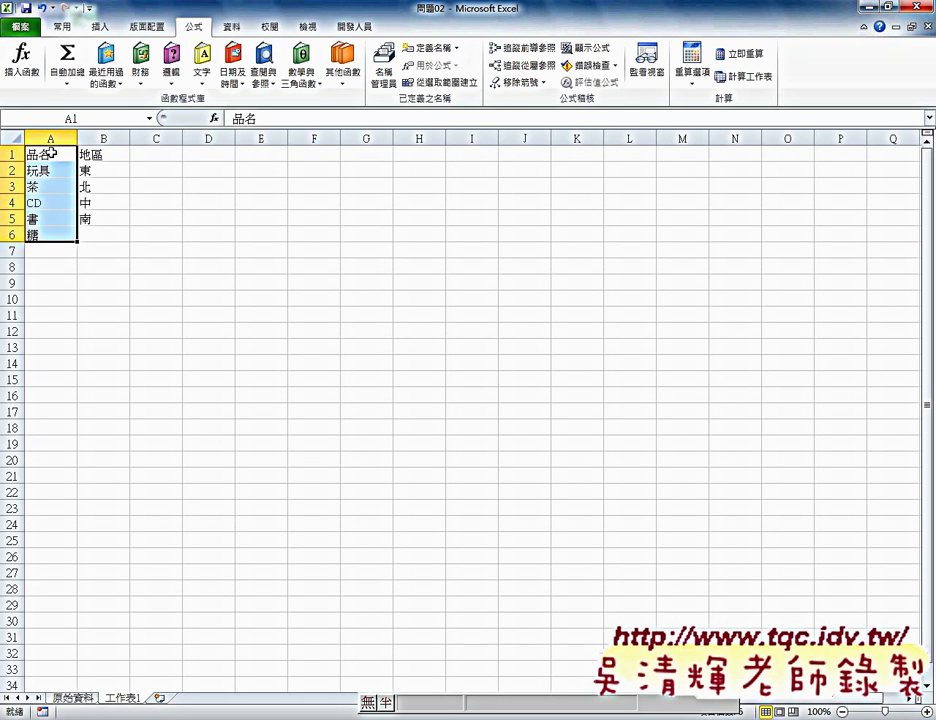
Create the name 品名 from A1:A6's top row and verify it refers to 工作表1!$A$2:$A$6
{"action": "left_click_drag", "start_coordinate": [44, 155], "coordinate": [53, 231]}
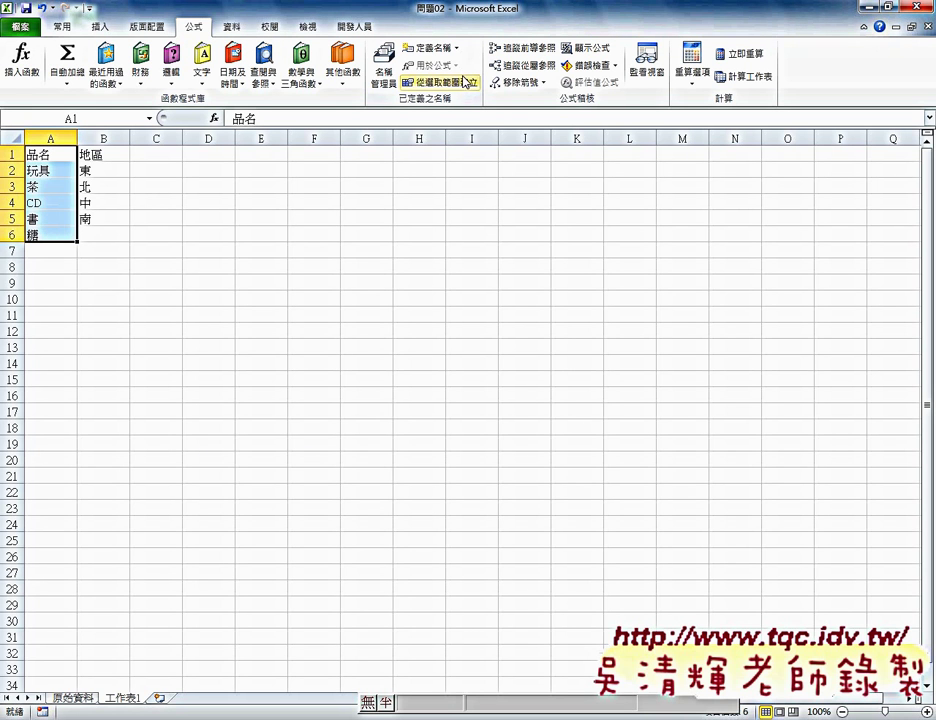
{"action": "left_click", "coordinate": [458, 84]}
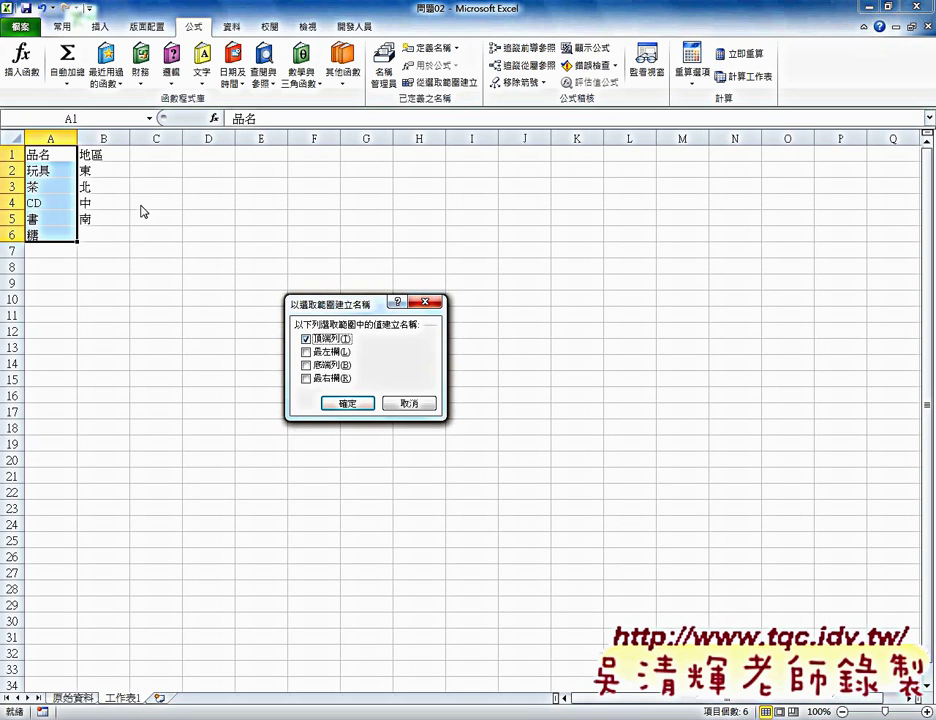
{"action": "left_click", "coordinate": [343, 404]}
{"action": "left_click", "coordinate": [384, 64]}
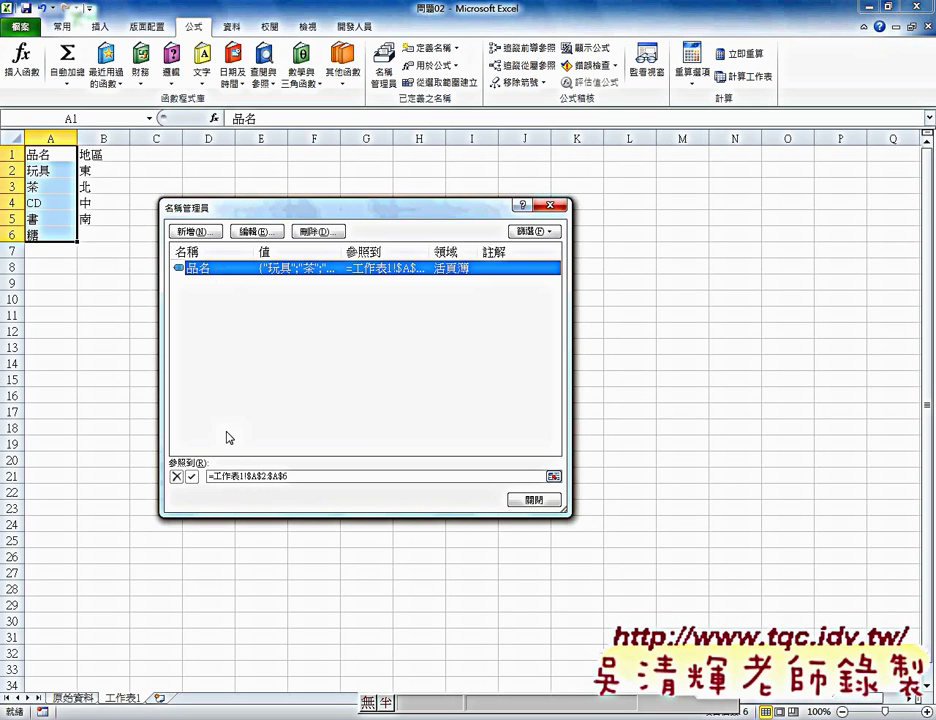
{"action": "left_click", "coordinate": [549, 205]}
Create the name 地區 from B1:B5's top row and verify it refers to 工作表1!$B$2:$B$5
{"action": "left_click_drag", "start_coordinate": [90, 152], "coordinate": [100, 222]}
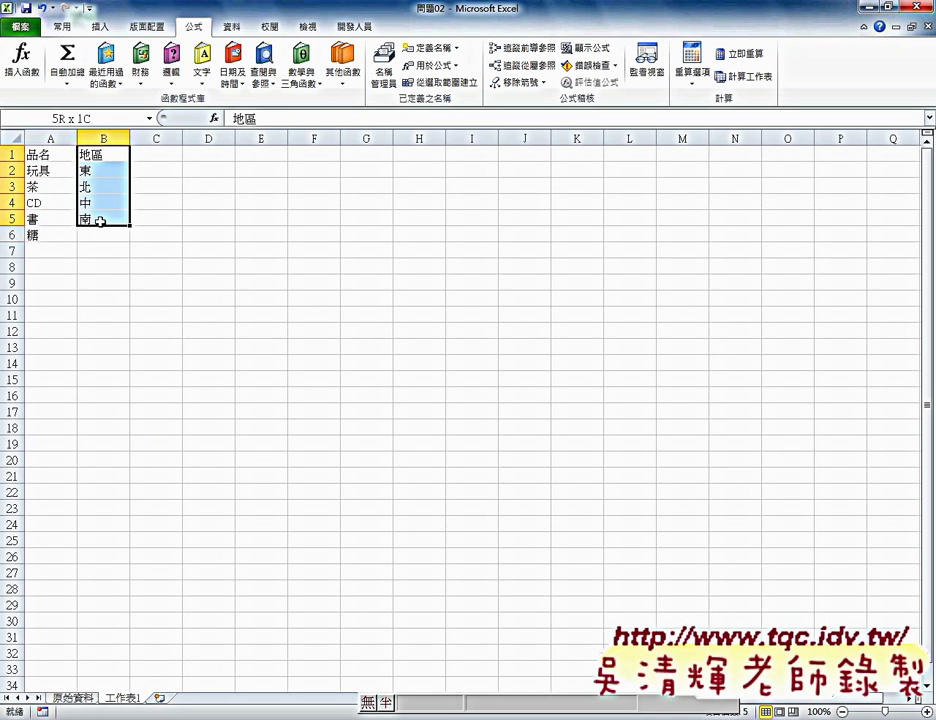
{"action": "left_click", "coordinate": [455, 84]}
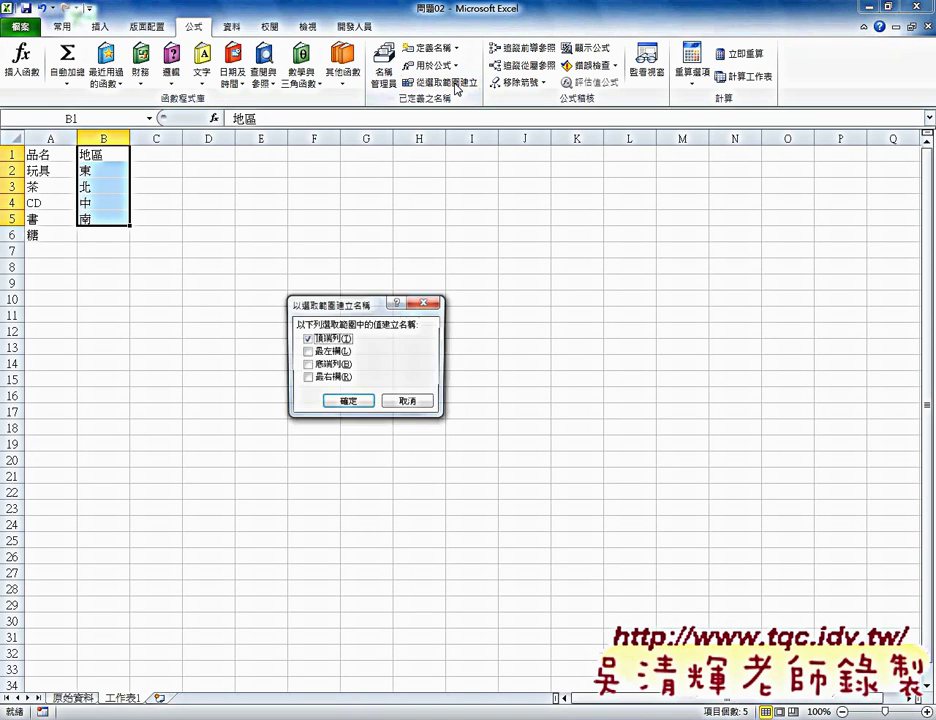
{"action": "left_click", "coordinate": [348, 400]}
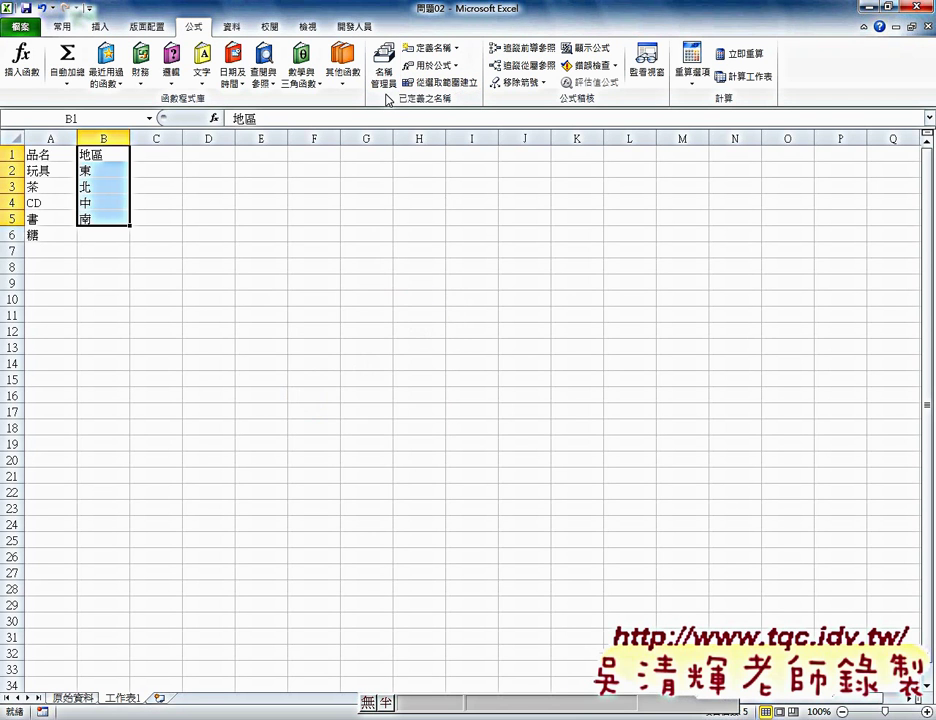
{"action": "left_click", "coordinate": [383, 72]}
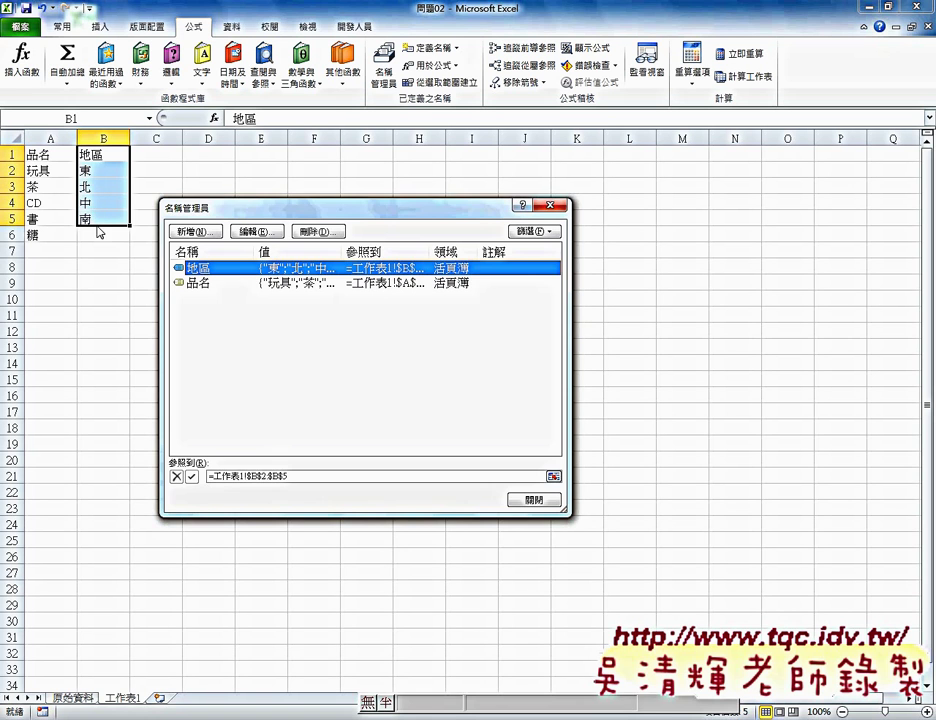
{"action": "left_click", "coordinate": [546, 506]}
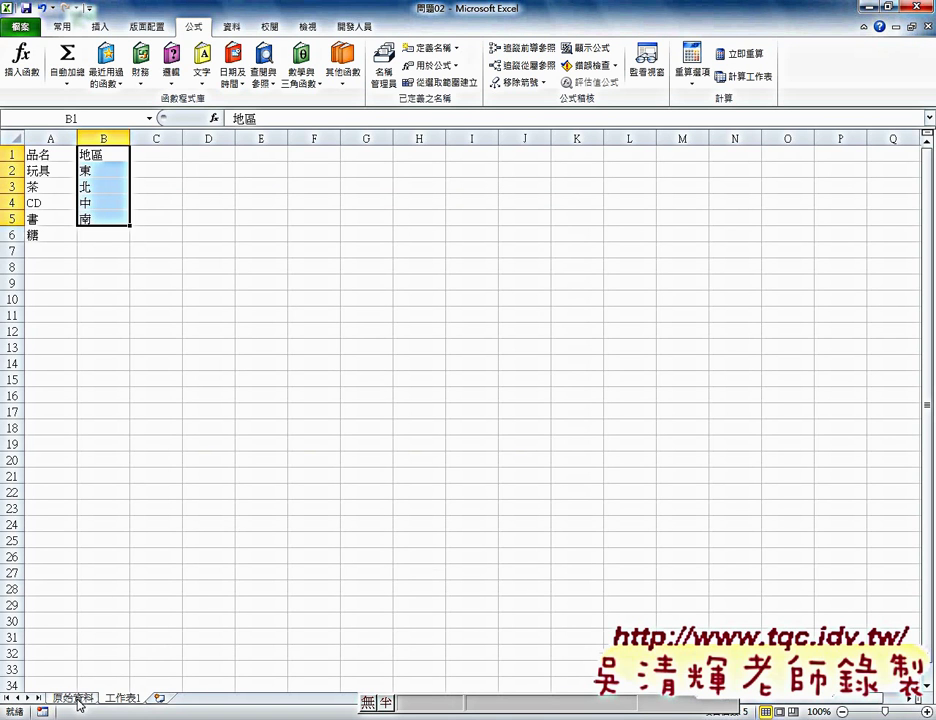
Go to the 原始資料 sheet, select the whole 品名 column B, and show the Data ribbon
{"action": "left_click", "coordinate": [72, 698]}
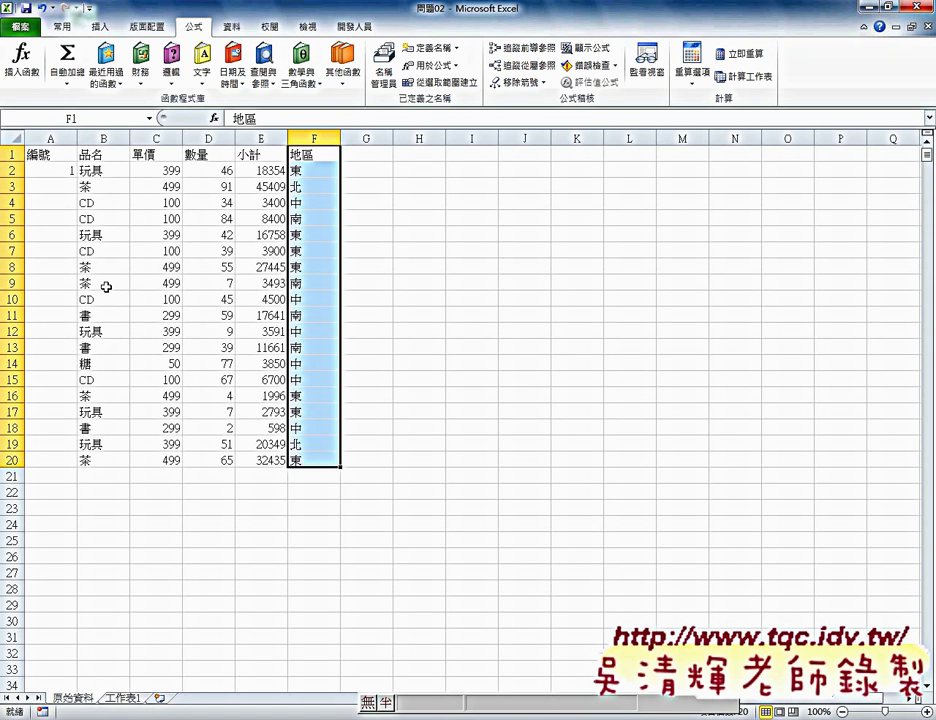
{"action": "left_click", "coordinate": [104, 138]}
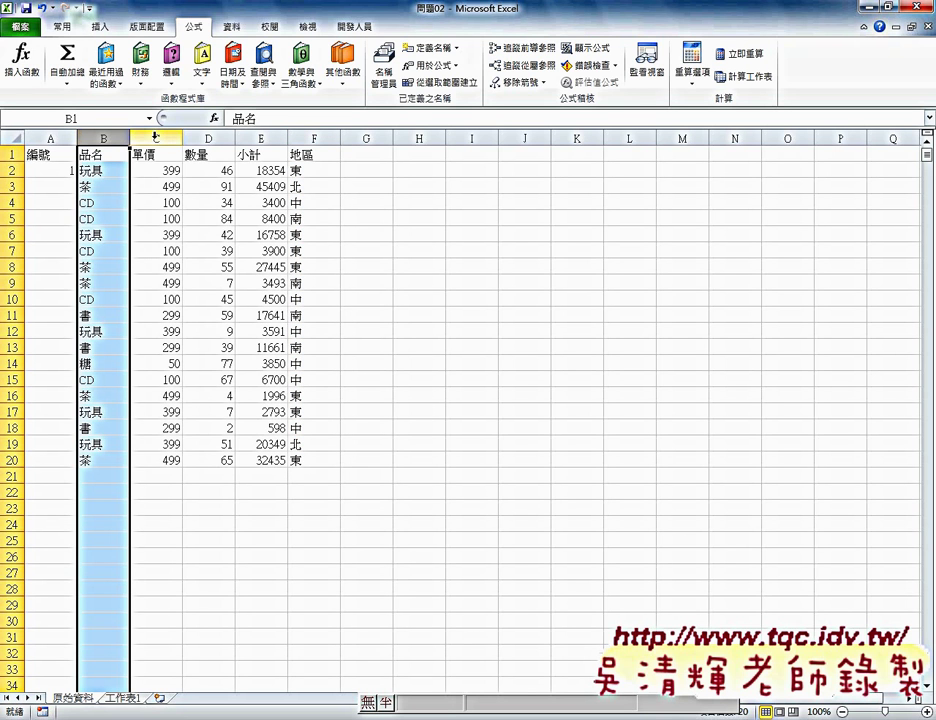
{"action": "left_click", "coordinate": [228, 28]}
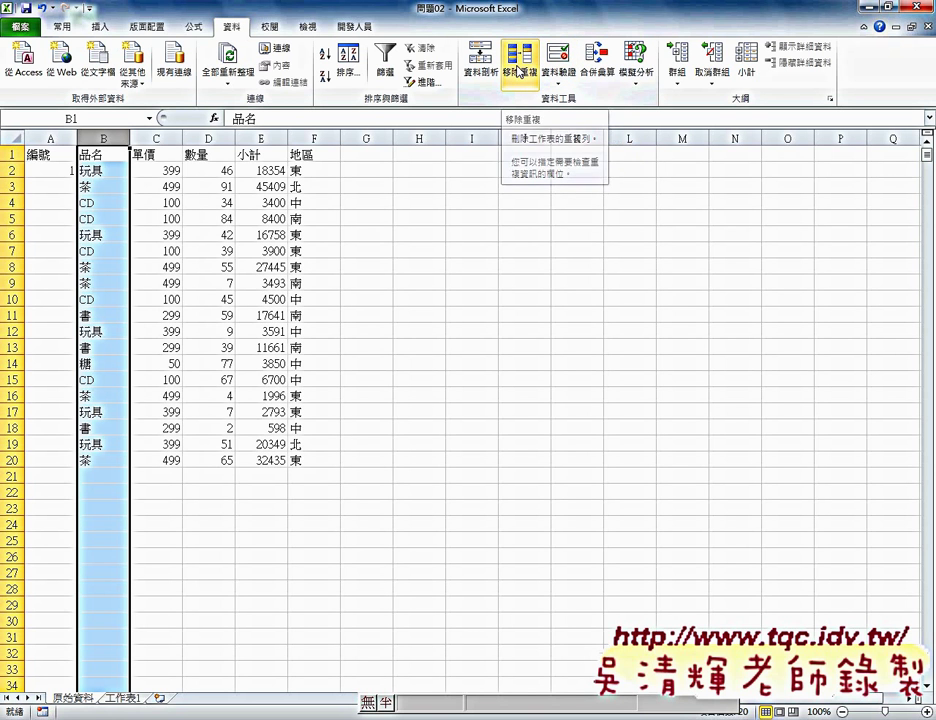
{"action": "left_click", "coordinate": [519, 72]}
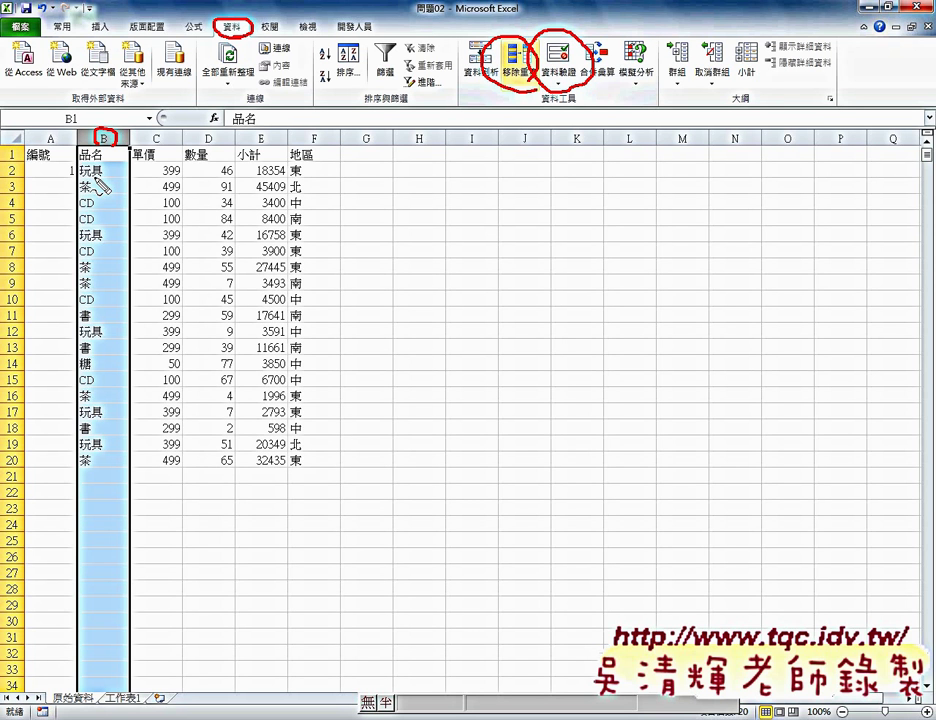
{"action": "left_click_drag", "start_coordinate": [133, 163], "coordinate": [536, 101]}
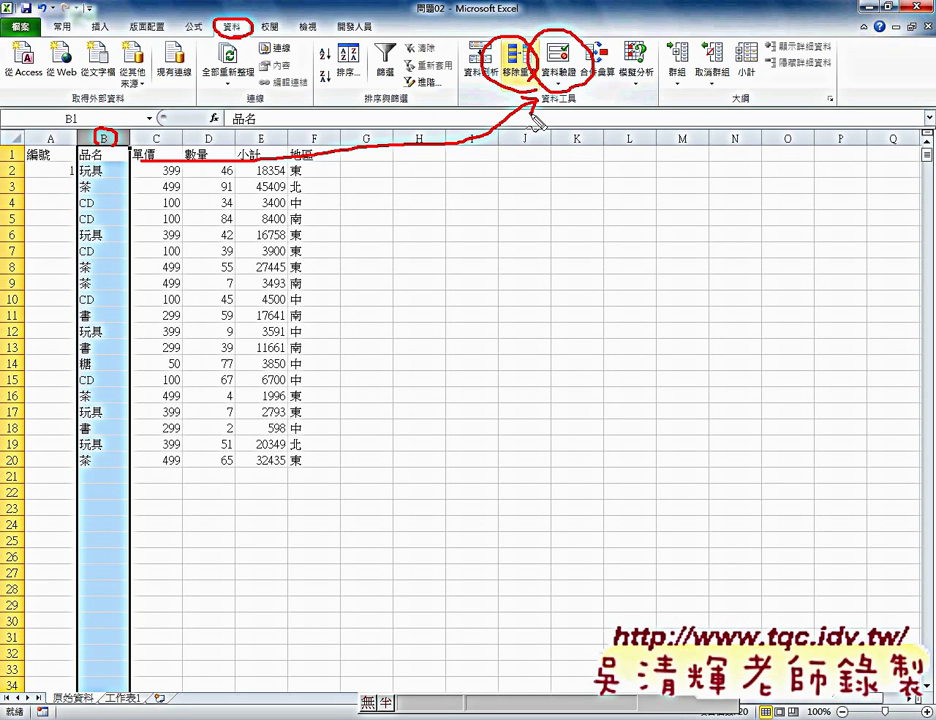
{"action": "key", "text": "Escape"}
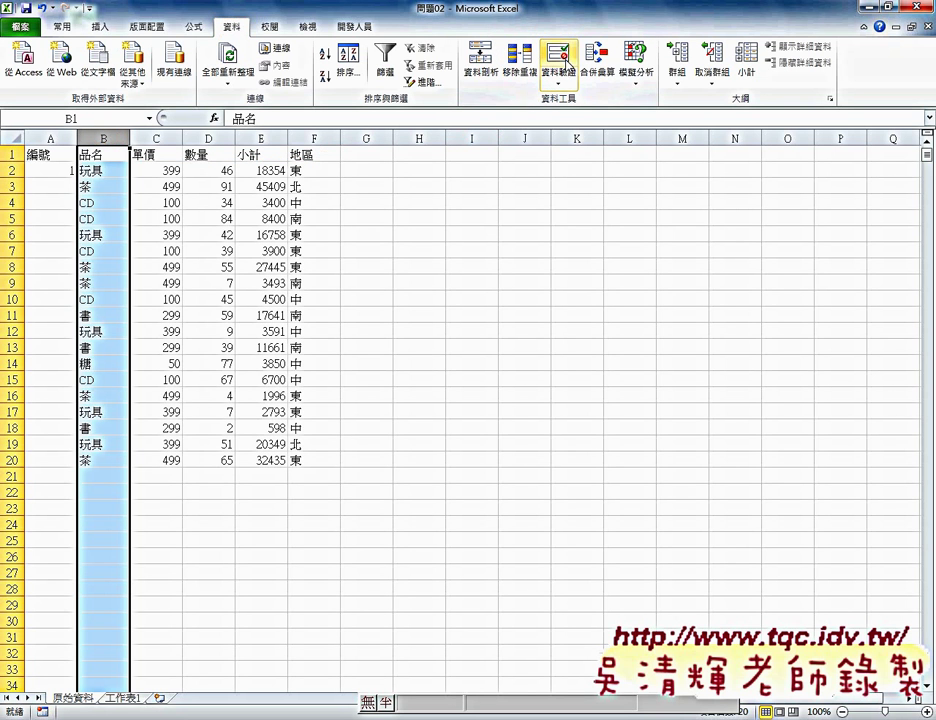
Add a List data-validation rule to column B with source =品名
{"action": "left_click", "coordinate": [564, 72]}
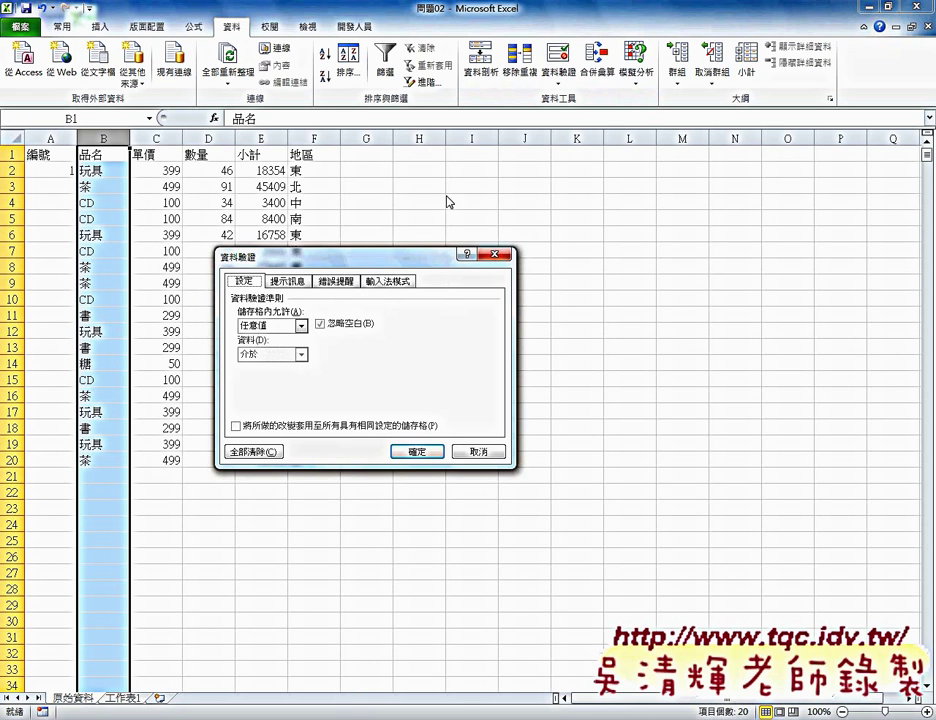
{"action": "left_click_drag", "start_coordinate": [330, 256], "coordinate": [408, 128]}
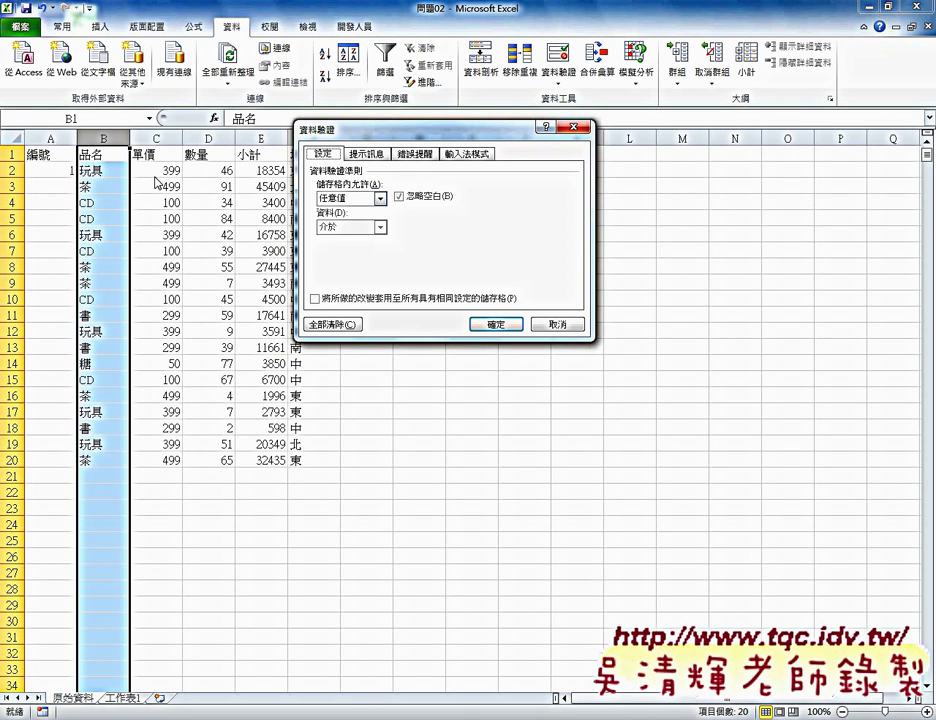
{"action": "left_click", "coordinate": [381, 200]}
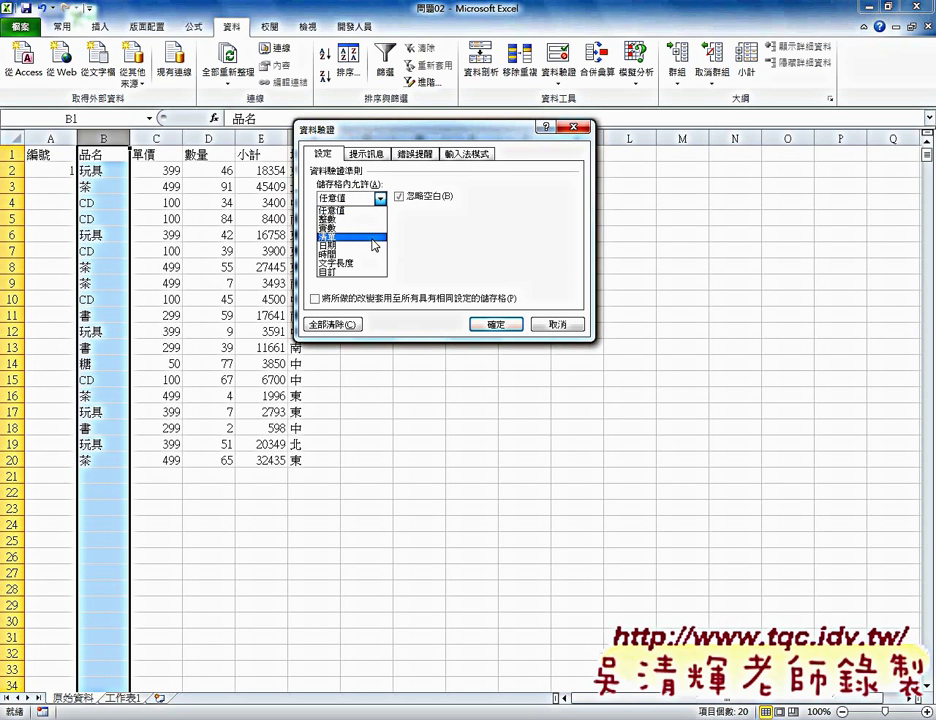
{"action": "left_click", "coordinate": [372, 240]}
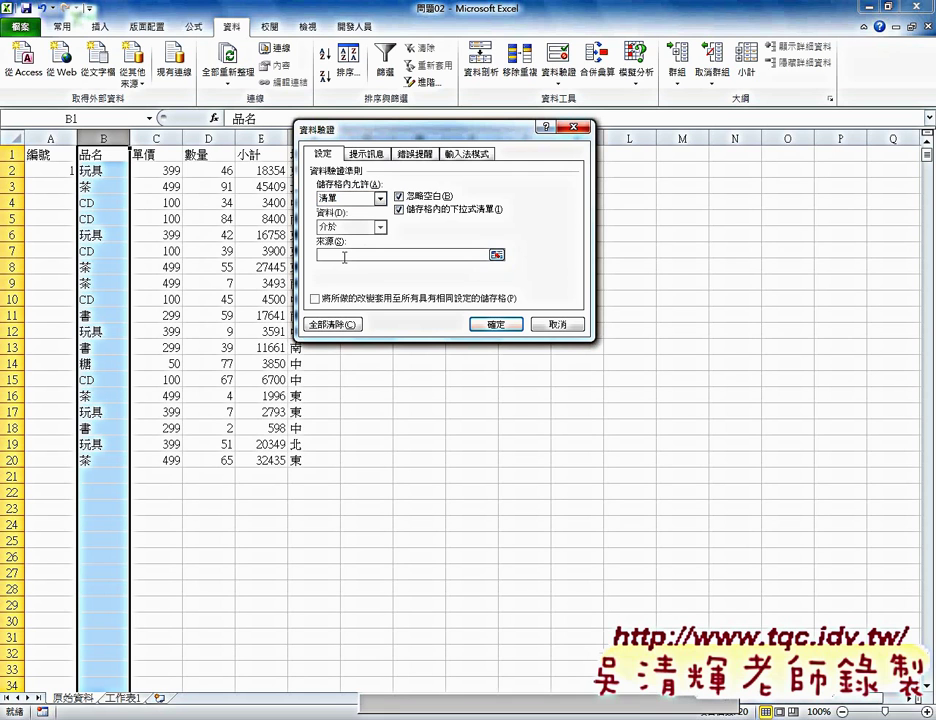
{"action": "left_click", "coordinate": [344, 257]}
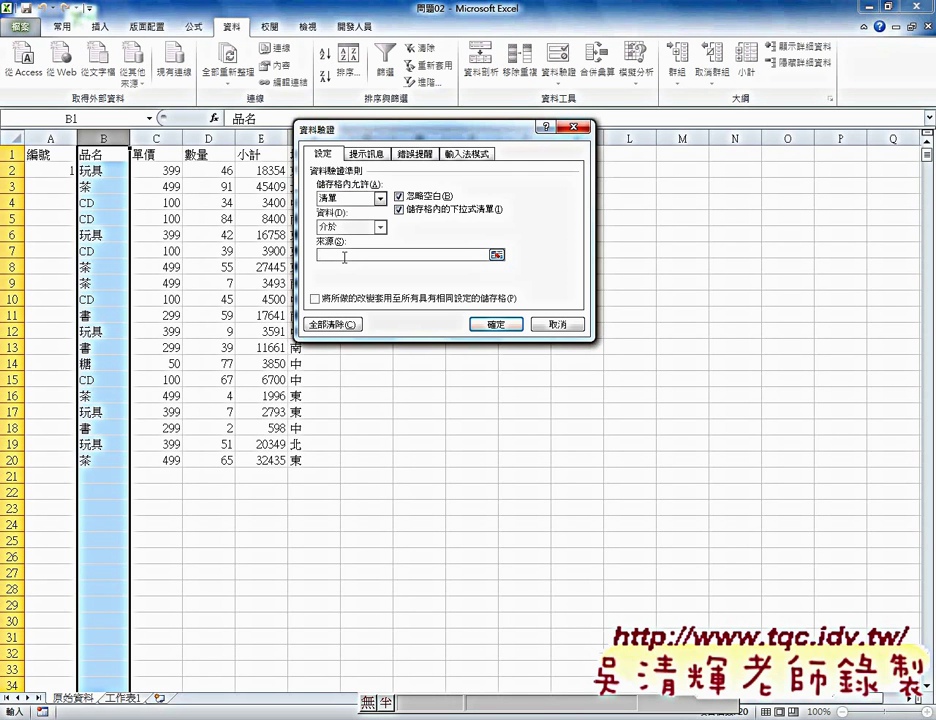
{"action": "key", "text": "F3"}
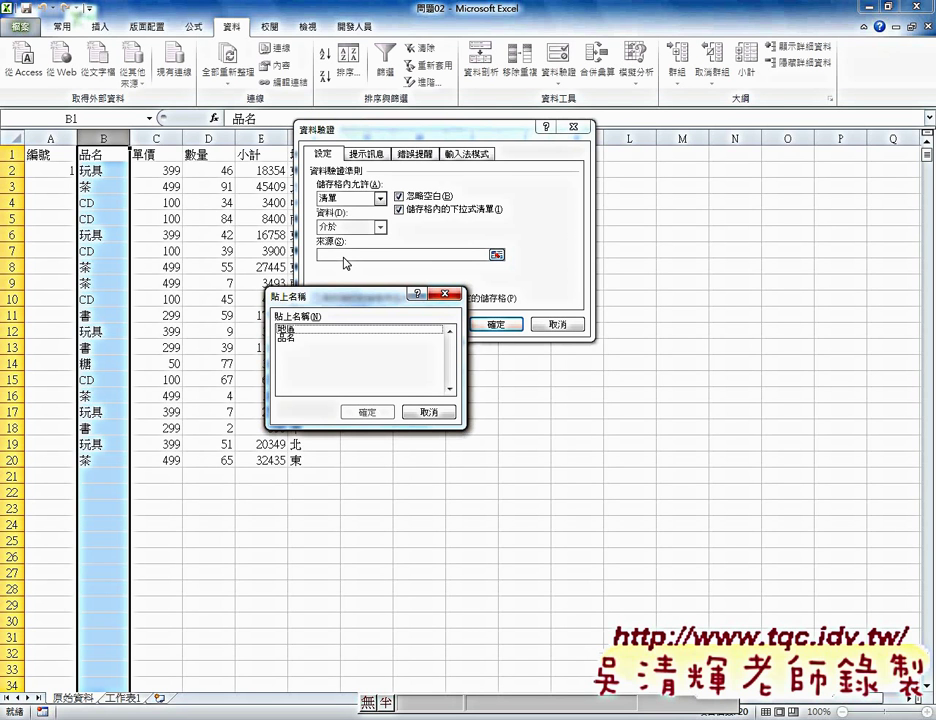
{"action": "left_click", "coordinate": [292, 339]}
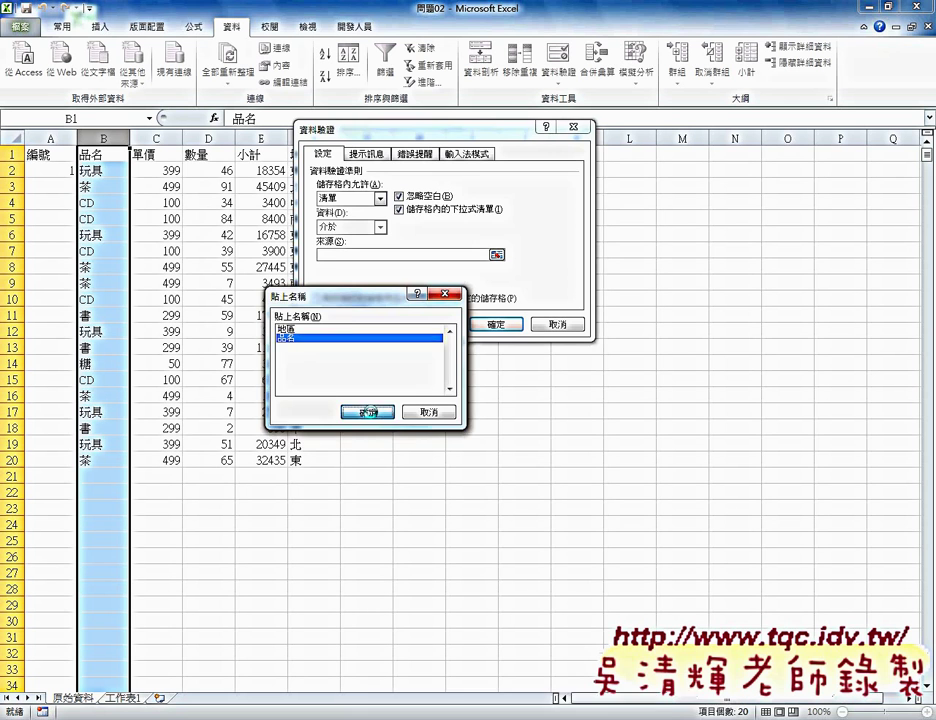
{"action": "left_click", "coordinate": [385, 422]}
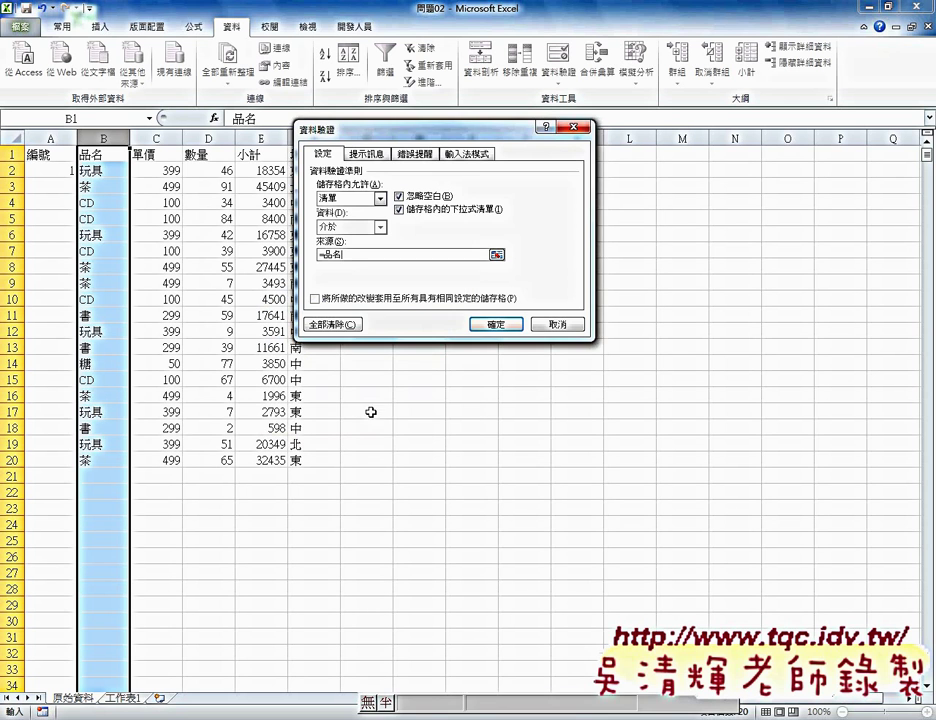
{"action": "left_click", "coordinate": [498, 327]}
Test the product dropdowns in B2 and B9, leaving B9 as 茶
{"action": "left_click", "coordinate": [104, 171]}
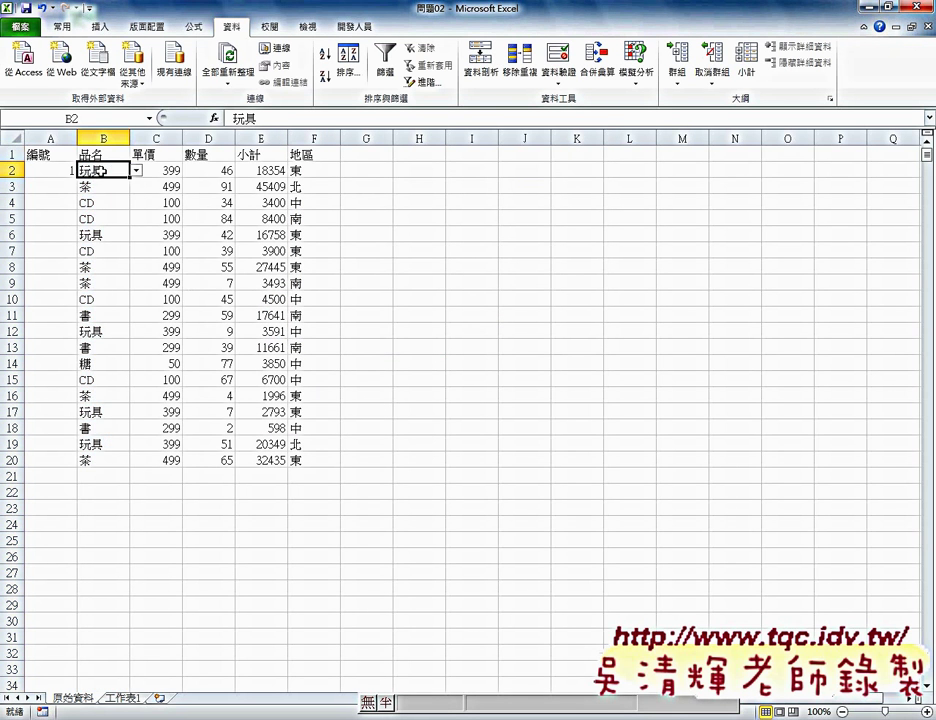
{"action": "left_click", "coordinate": [136, 171]}
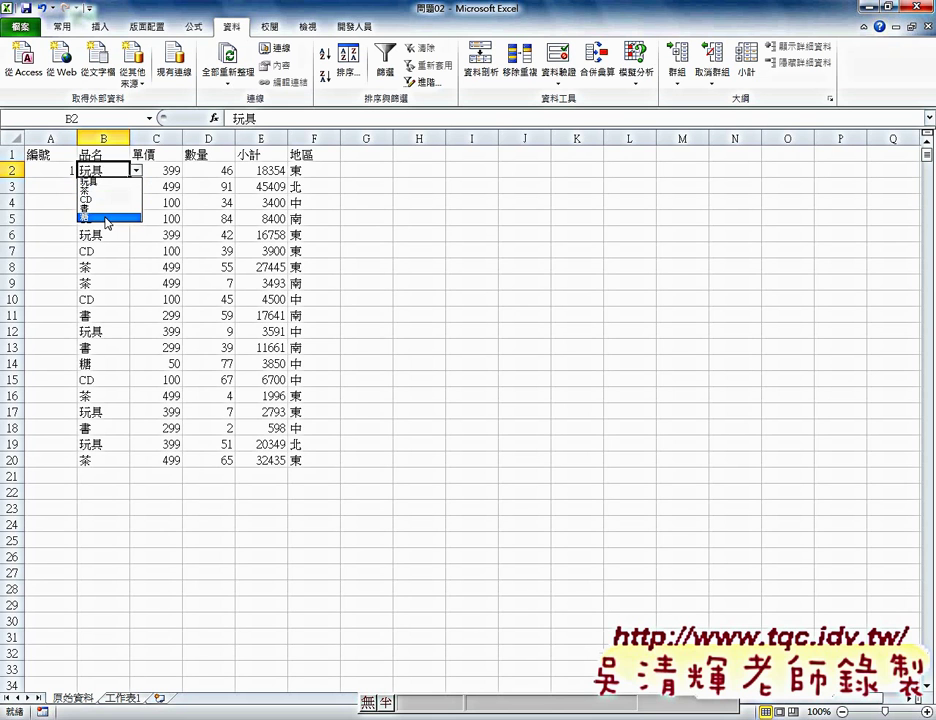
{"action": "left_click", "coordinate": [104, 274]}
{"action": "left_click", "coordinate": [106, 284]}
{"action": "left_click", "coordinate": [137, 284]}
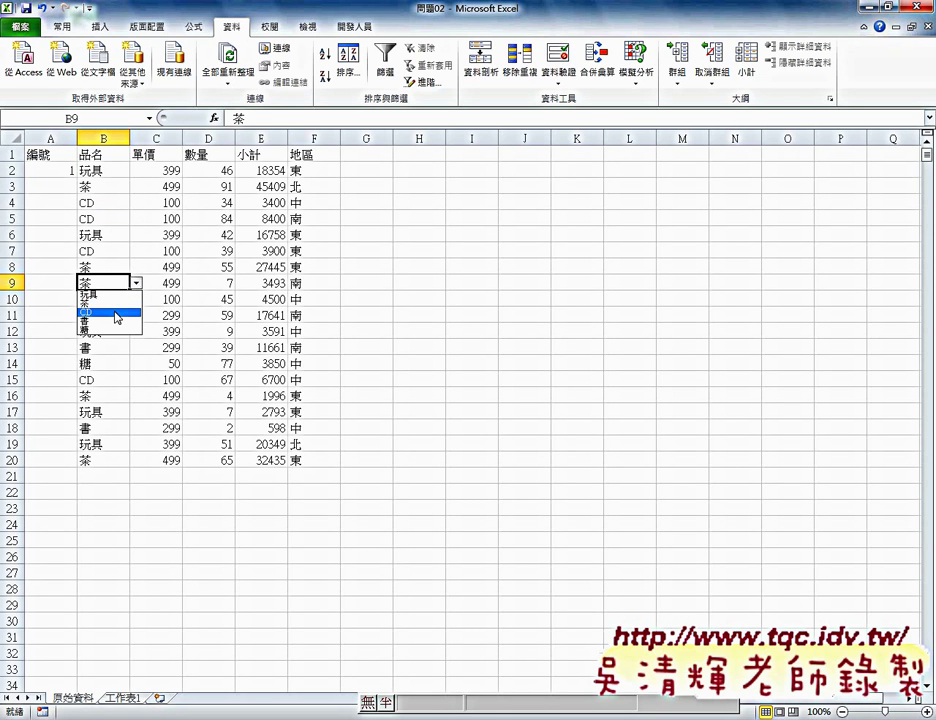
{"action": "left_click", "coordinate": [102, 361]}
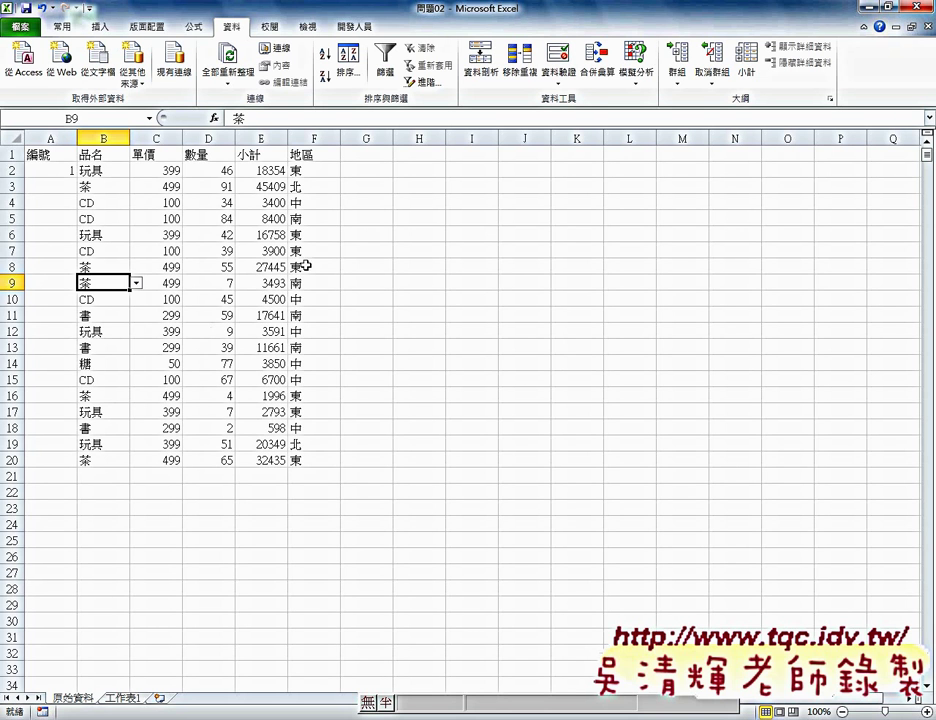
Select column F and add a List data-validation rule with source =地區
{"action": "left_click", "coordinate": [317, 138]}
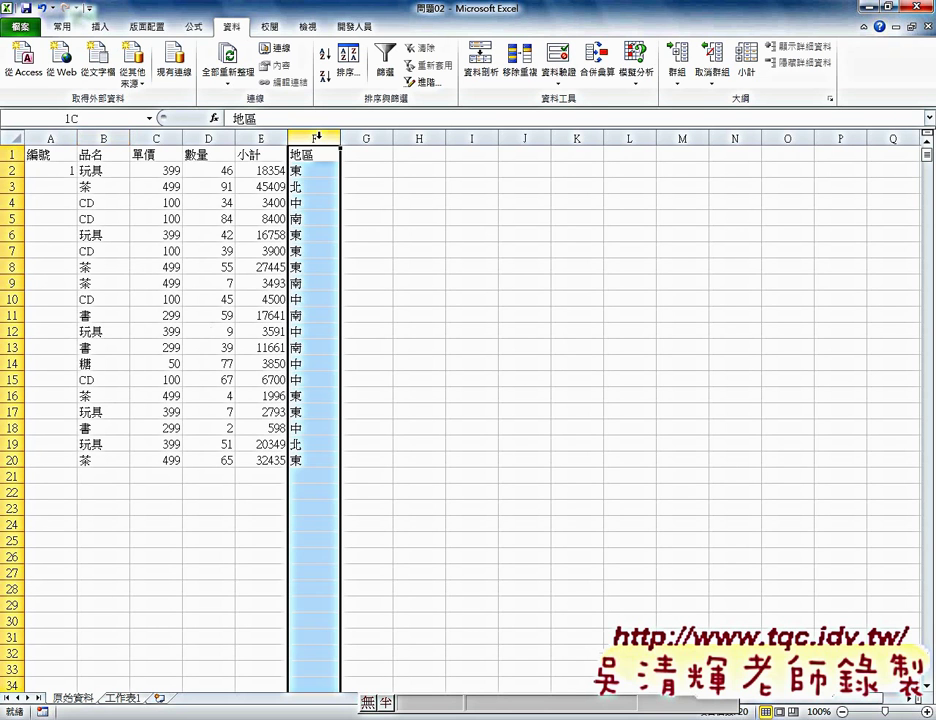
{"action": "left_click", "coordinate": [559, 82]}
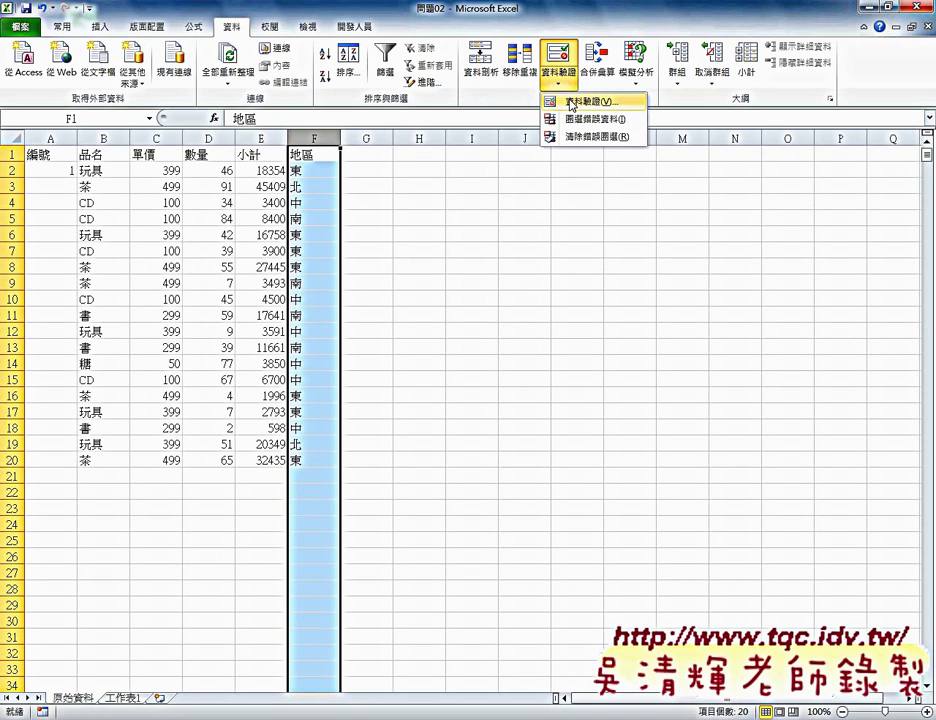
{"action": "left_click", "coordinate": [571, 103]}
{"action": "left_click", "coordinate": [379, 199]}
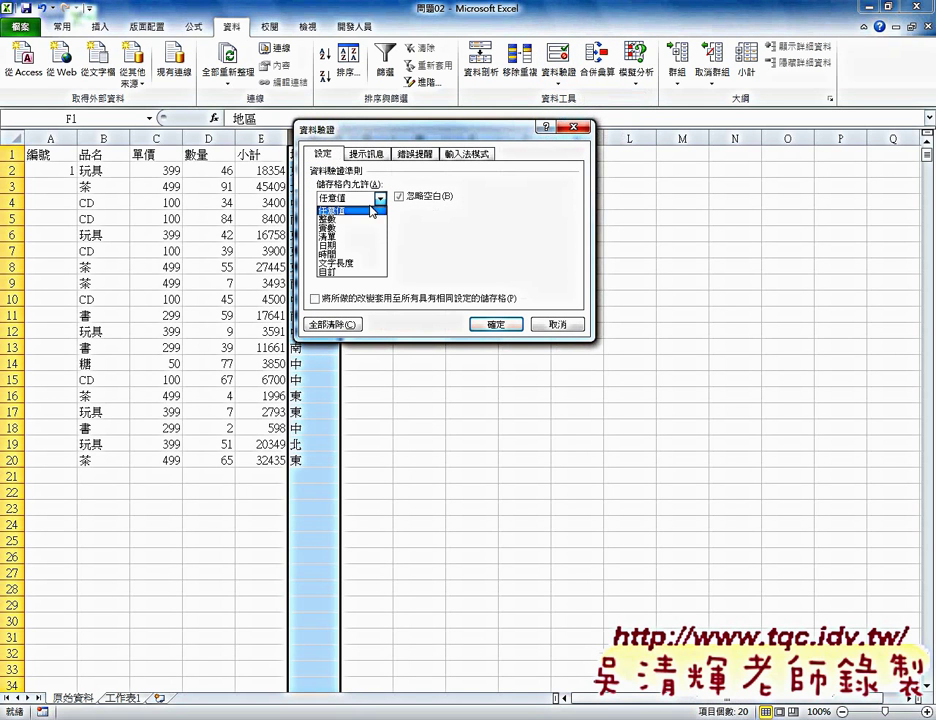
{"action": "left_click", "coordinate": [362, 237]}
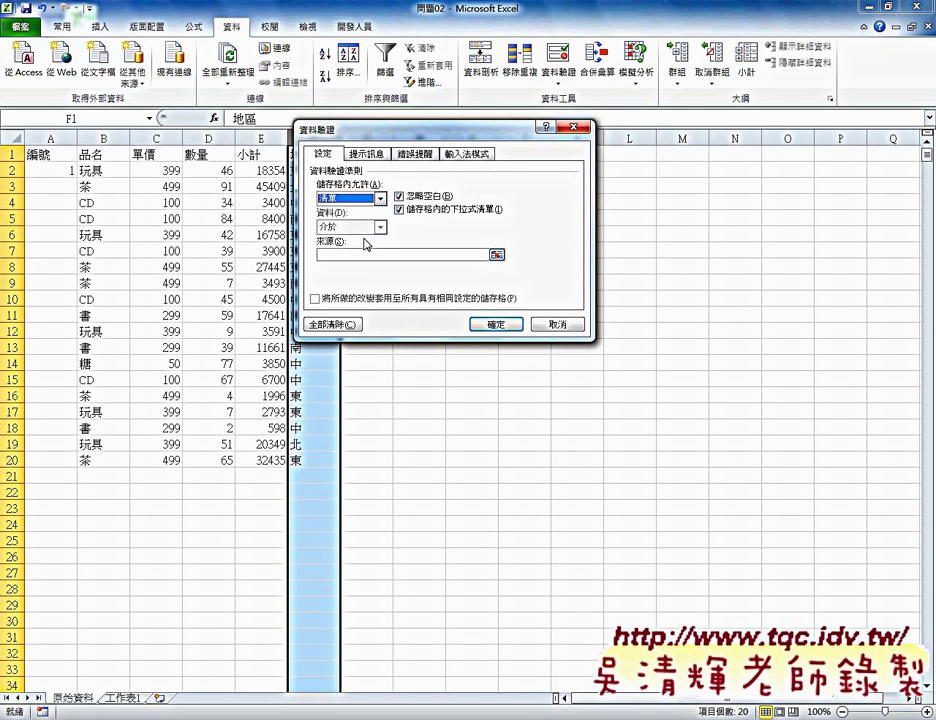
{"action": "left_click", "coordinate": [368, 256]}
{"action": "key", "text": "F3"}
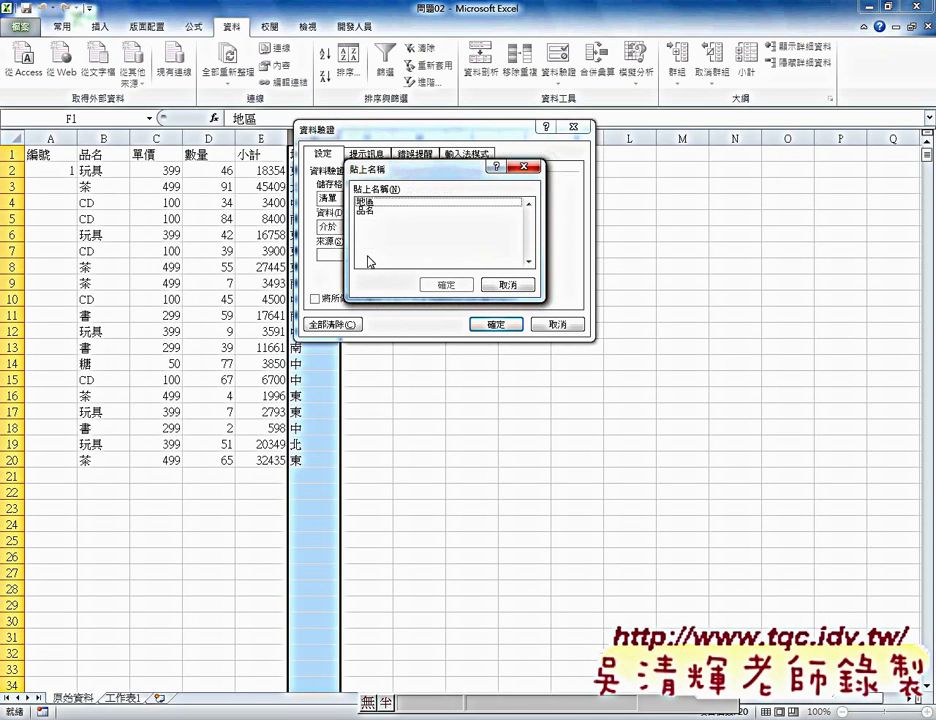
{"action": "left_click", "coordinate": [367, 211]}
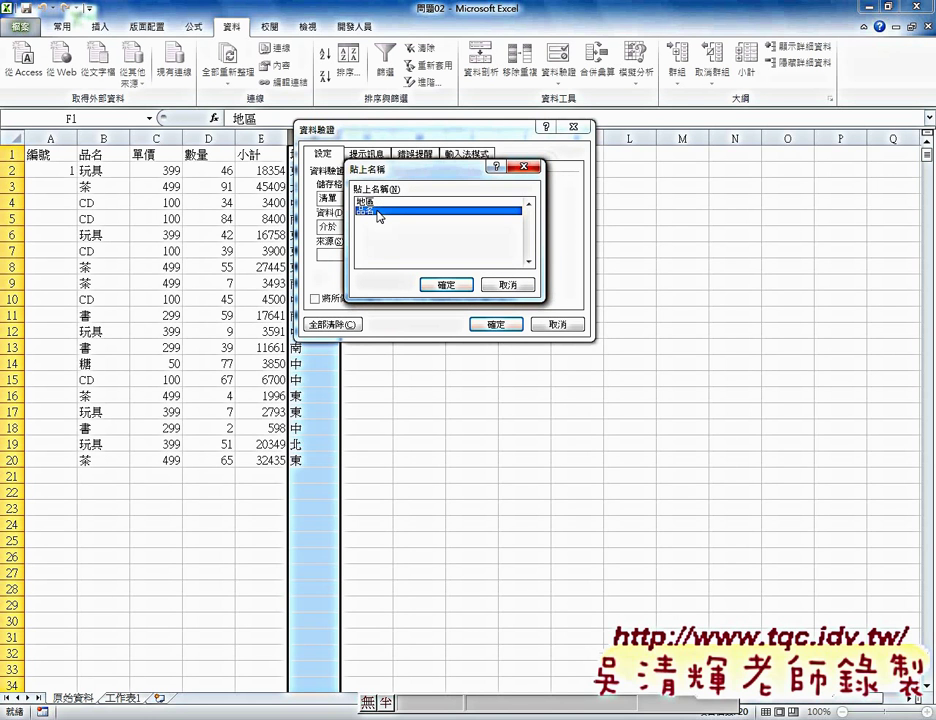
{"action": "left_click", "coordinate": [366, 201]}
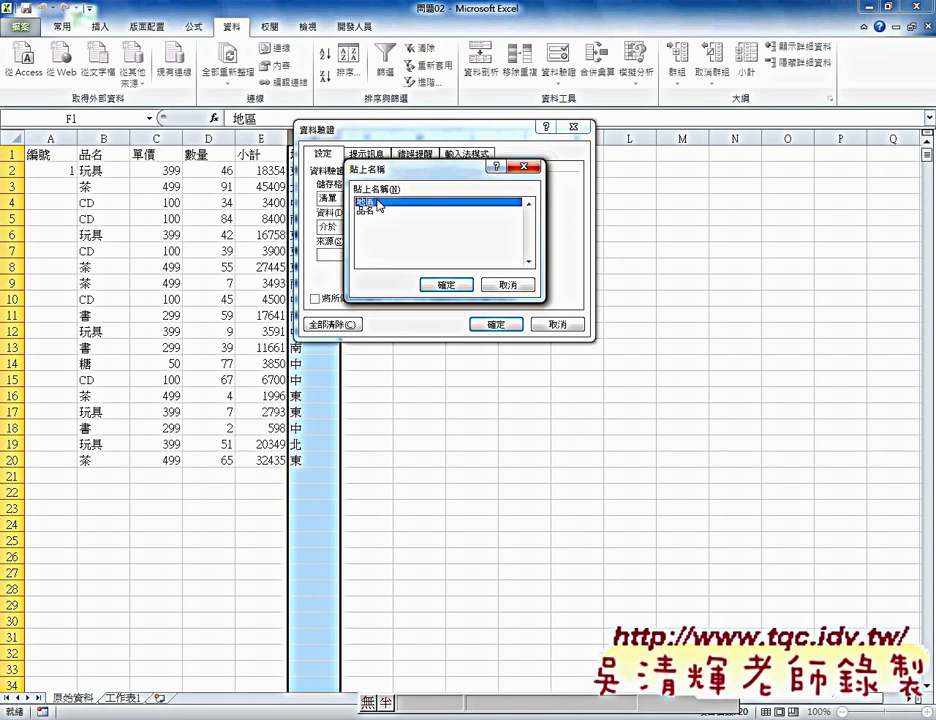
{"action": "left_click", "coordinate": [447, 285]}
{"action": "left_click", "coordinate": [508, 331]}
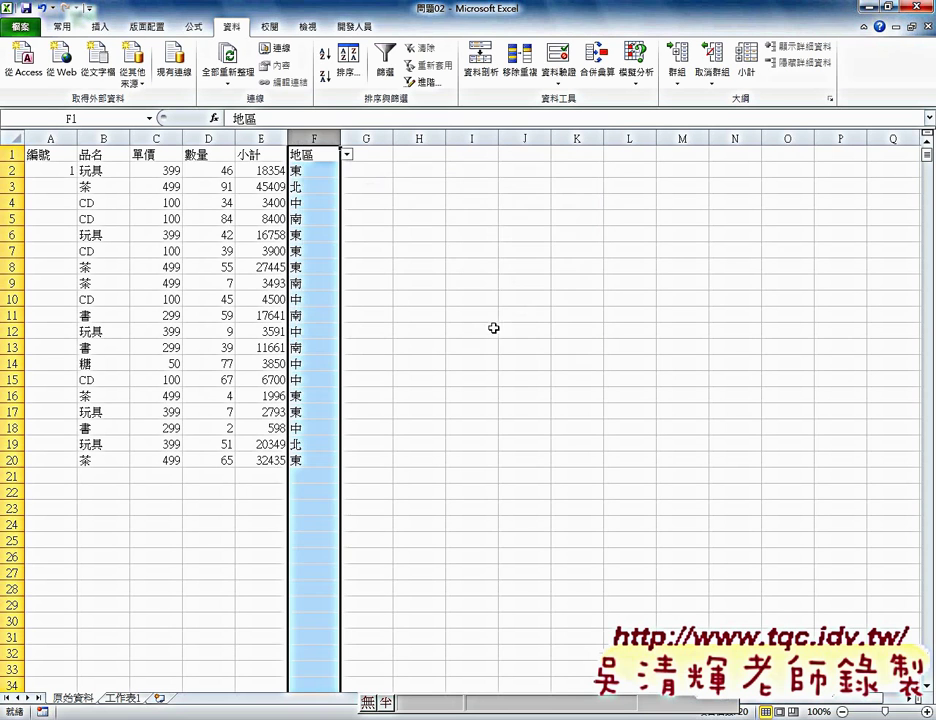
{"action": "left_click", "coordinate": [330, 367]}
{"action": "left_click", "coordinate": [324, 456]}
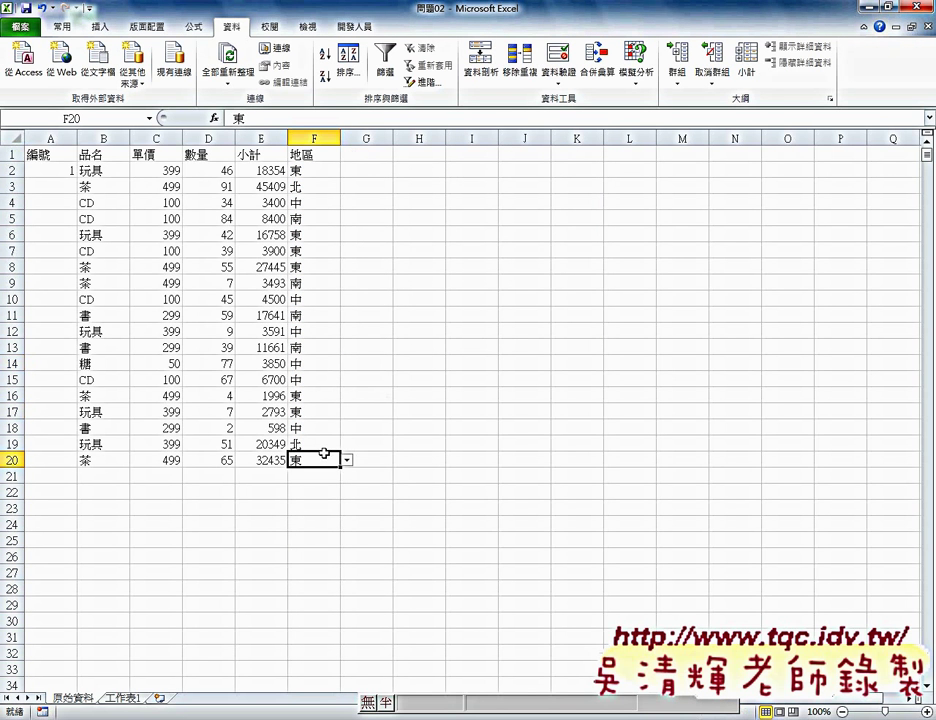
{"action": "left_click", "coordinate": [347, 460]}
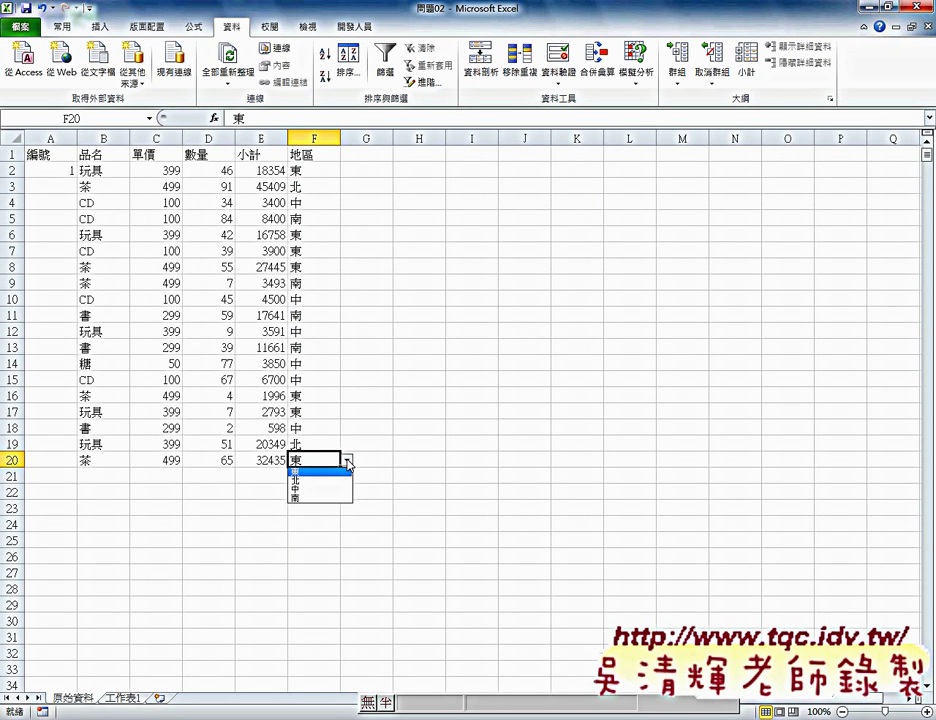
{"action": "left_click", "coordinate": [330, 480]}
{"action": "left_click", "coordinate": [347, 461]}
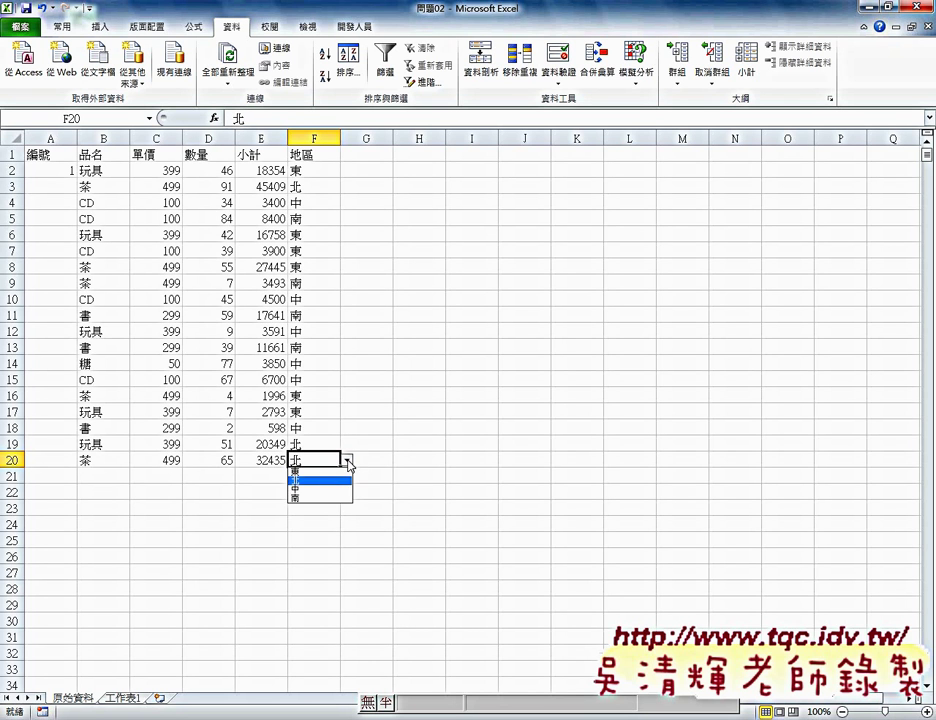
{"action": "left_click", "coordinate": [325, 488]}
{"action": "left_click", "coordinate": [347, 461]}
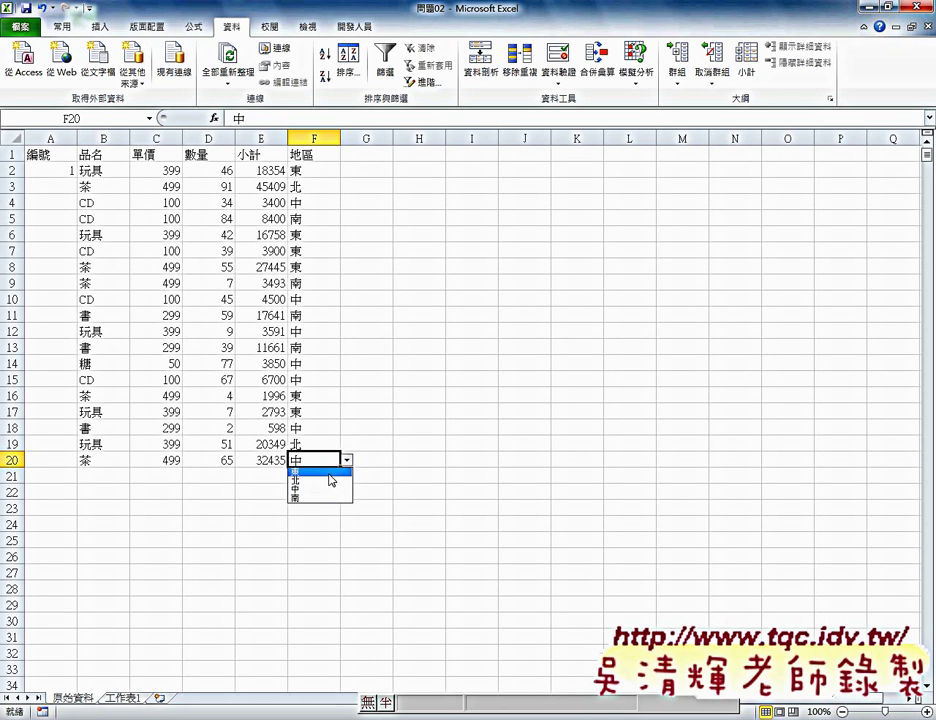
{"action": "left_click", "coordinate": [329, 472]}
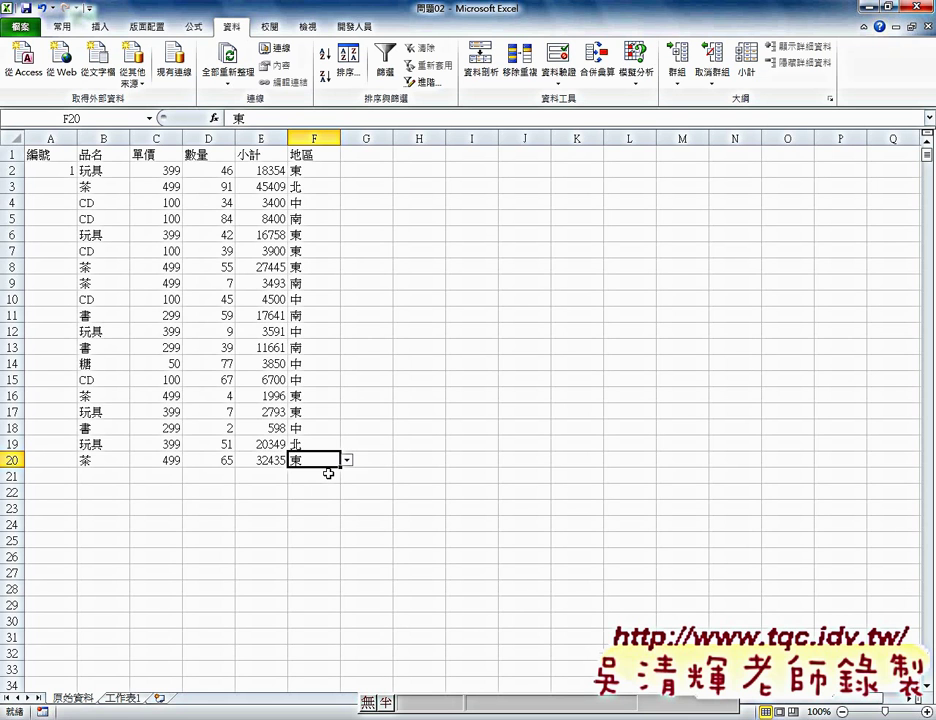
{"action": "left_click", "coordinate": [129, 705]}
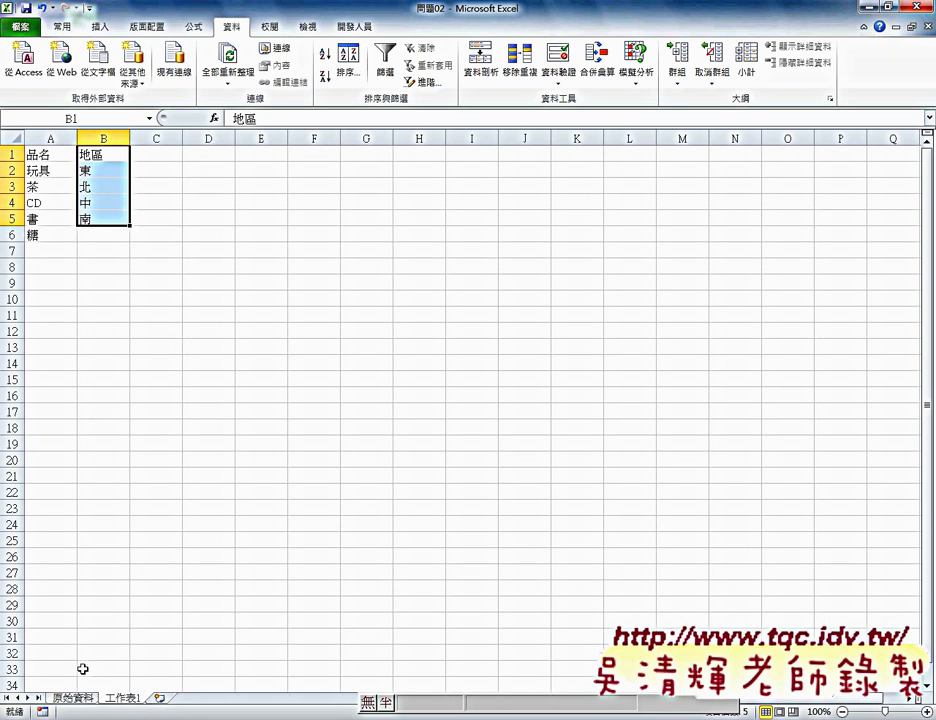
{"action": "left_click", "coordinate": [80, 696]}
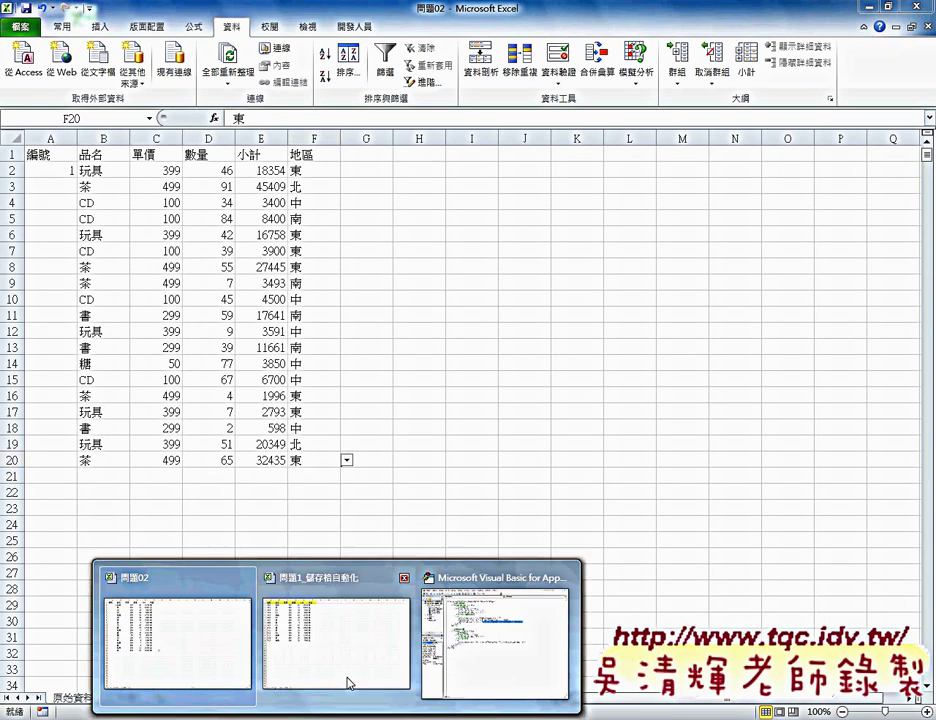
Switch to the 問題1_儲存檔自動化 workbook, open B16's product list, and mark ID 0015 in A16
{"action": "left_click", "coordinate": [348, 665]}
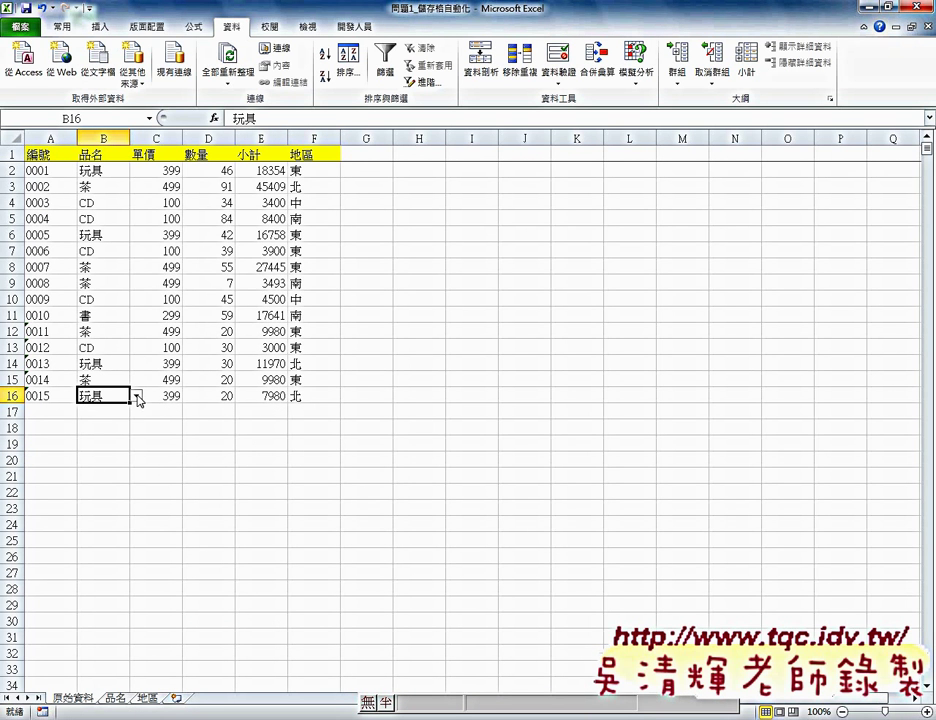
{"action": "left_click", "coordinate": [137, 397]}
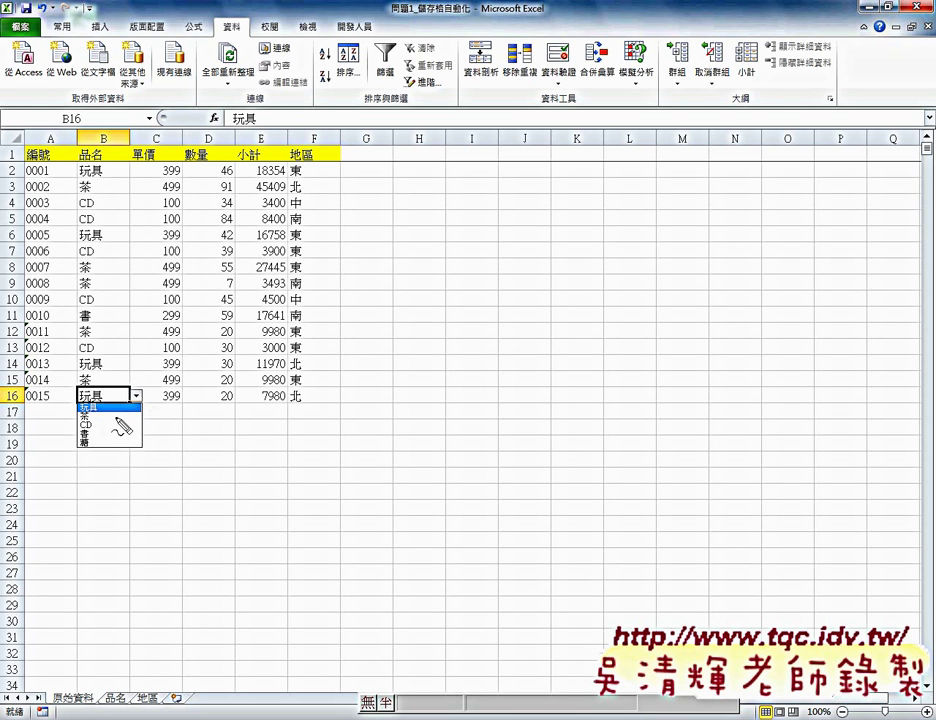
{"action": "mouse_move", "coordinate": [44, 408]}
{"action": "left_mouse_down"}
{"action": "mouse_move", "coordinate": [33, 389]}
{"action": "mouse_move", "coordinate": [44, 410]}
{"action": "left_mouse_up"}
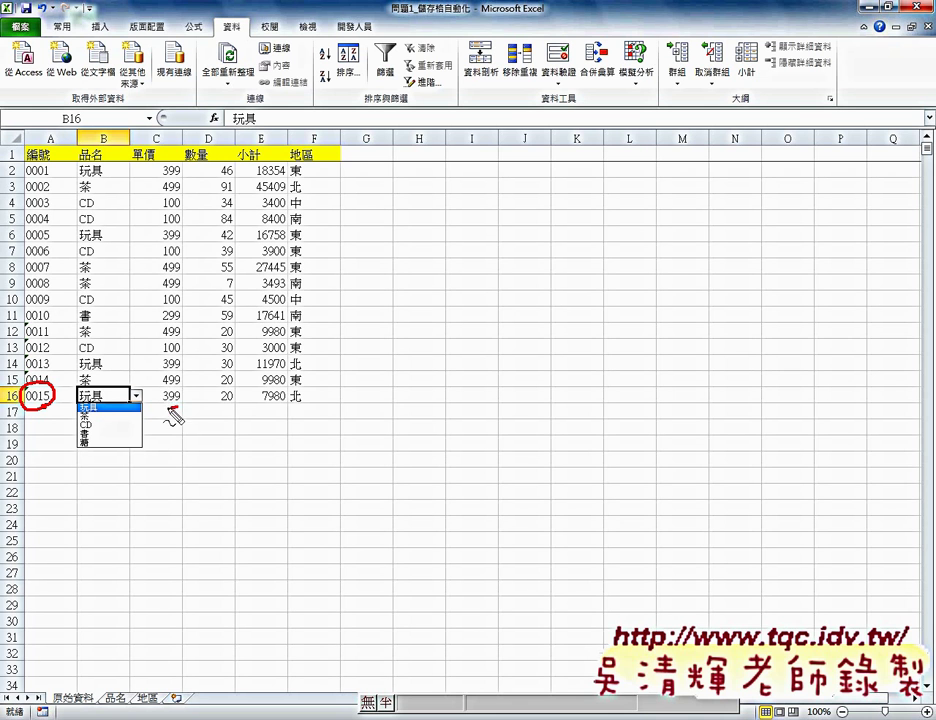
{"action": "mouse_move", "coordinate": [162, 386]}
{"action": "left_mouse_down"}
{"action": "mouse_move", "coordinate": [160, 407]}
{"action": "mouse_move", "coordinate": [183, 412]}
{"action": "left_mouse_up"}
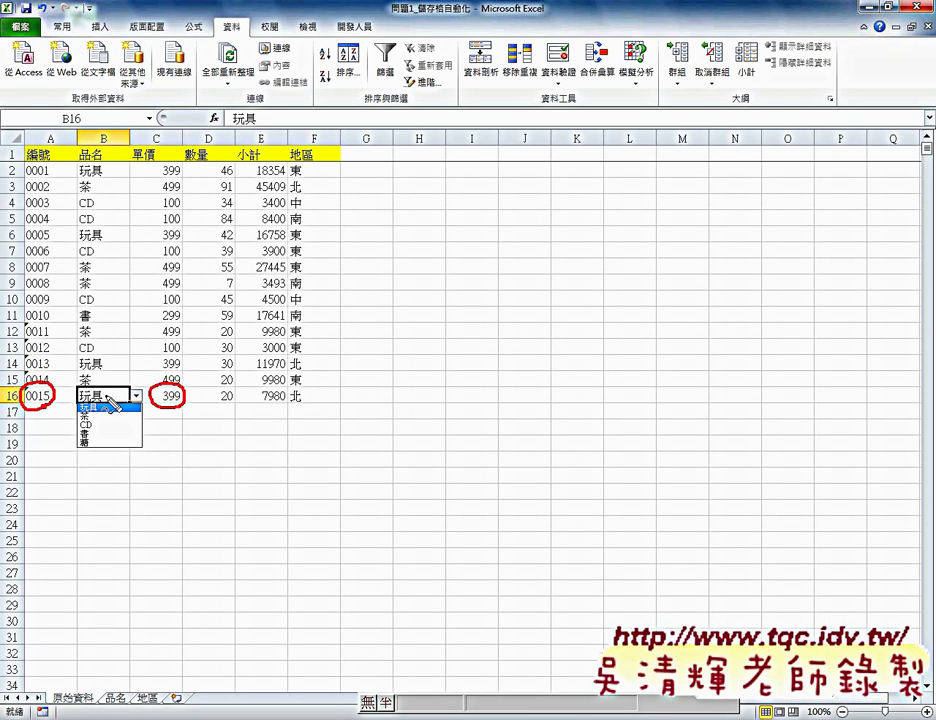
{"action": "left_click_drag", "start_coordinate": [110, 386], "coordinate": [30, 380]}
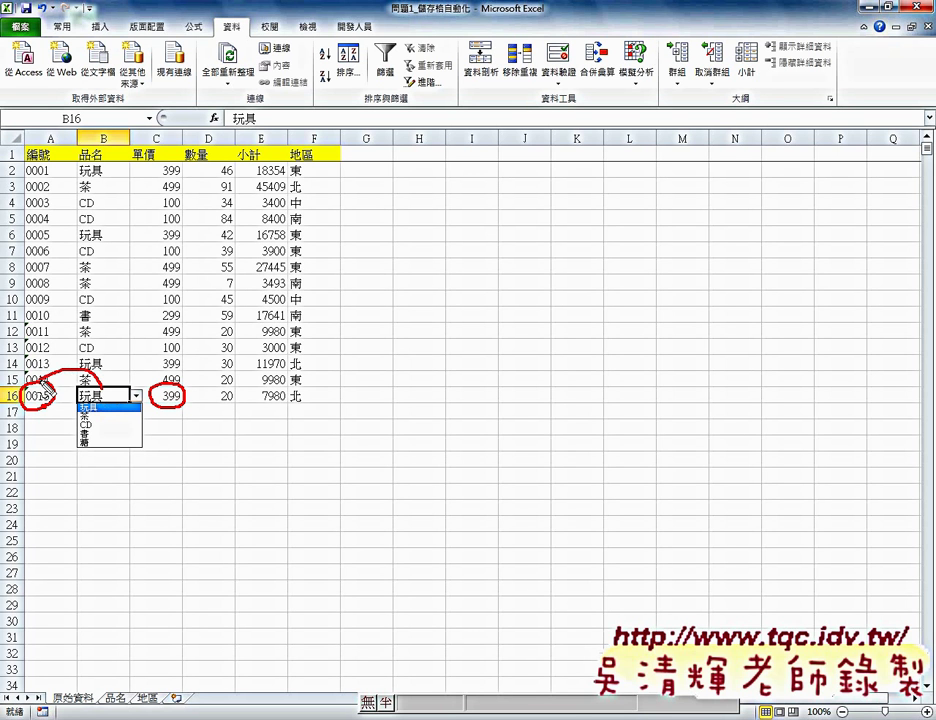
{"action": "left_click_drag", "start_coordinate": [106, 398], "coordinate": [196, 374]}
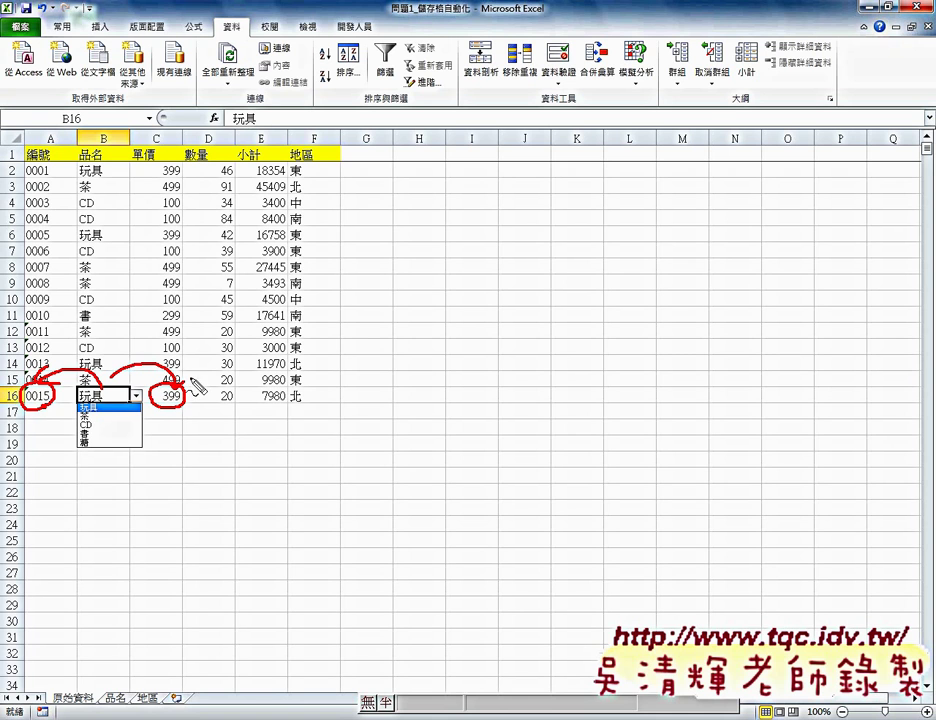